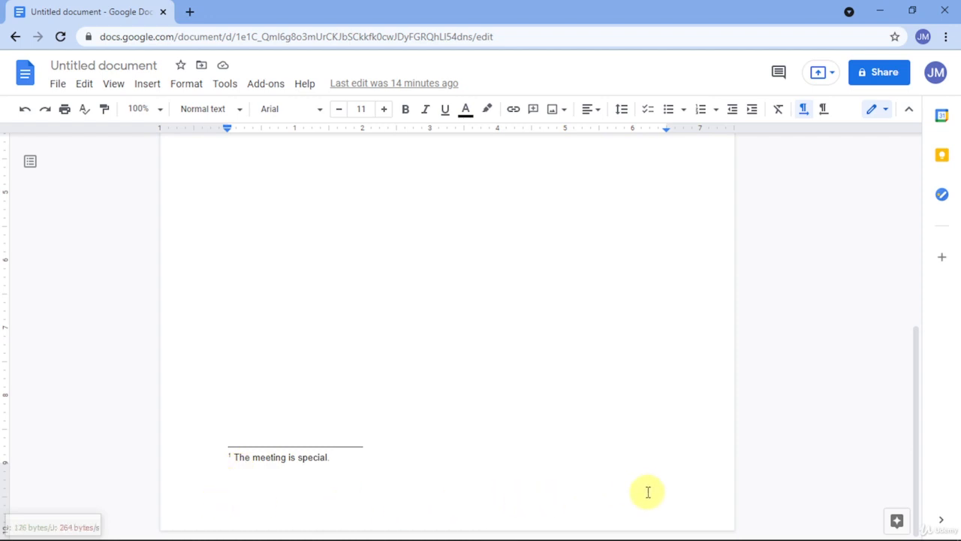
{"action": "scroll", "coordinate": [648, 492], "scroll_direction": "up", "scroll_amount": 10}
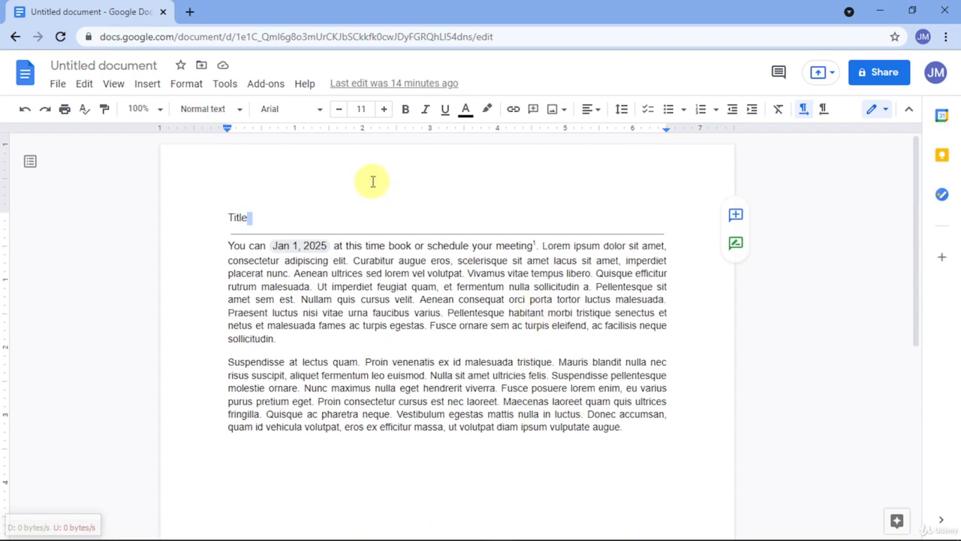
{"action": "right_click", "coordinate": [373, 181]}
{"action": "right_click", "coordinate": [307, 151]}
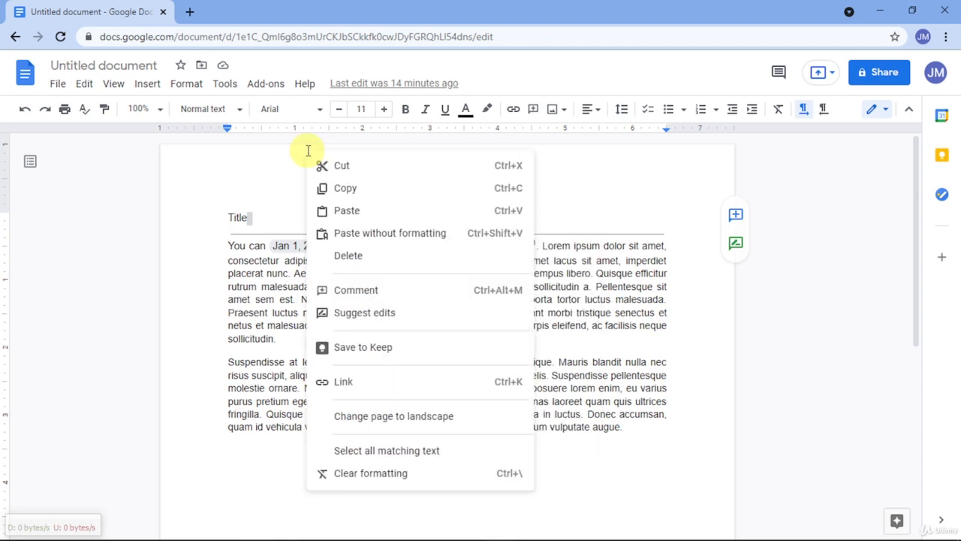
{"action": "right_click", "coordinate": [271, 162]}
{"action": "left_click", "coordinate": [246, 212]}
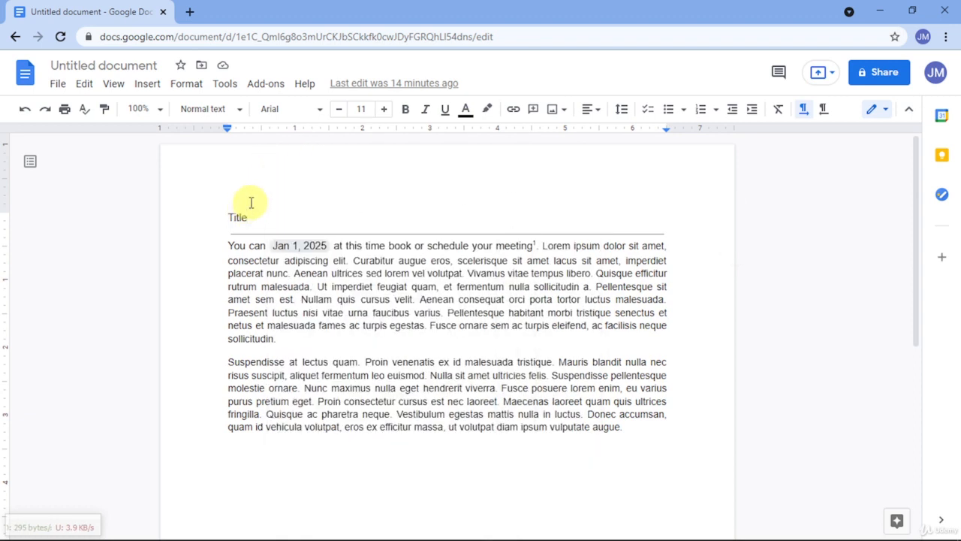
Step: Open the header area of the first page and view its available options
{"action": "double_click", "coordinate": [280, 155]}
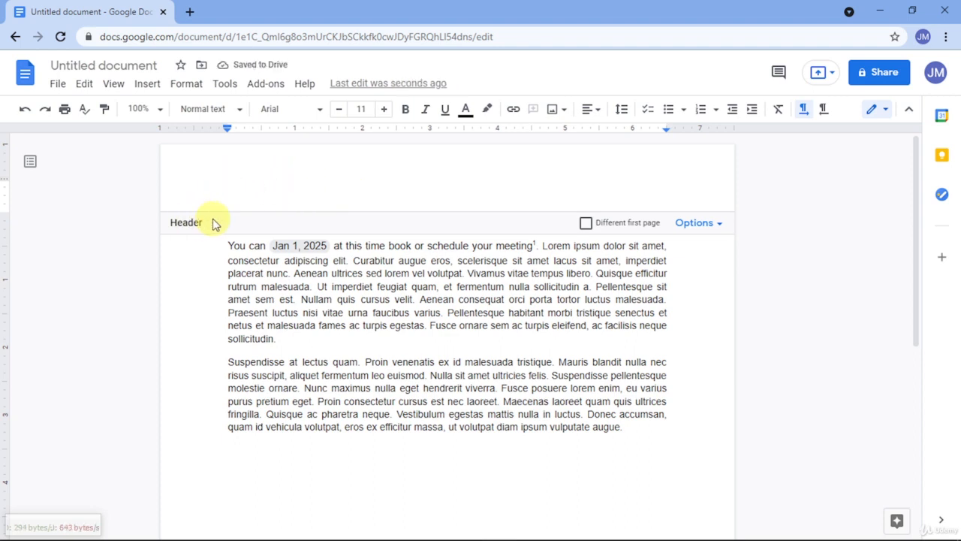
{"action": "left_click", "coordinate": [694, 225]}
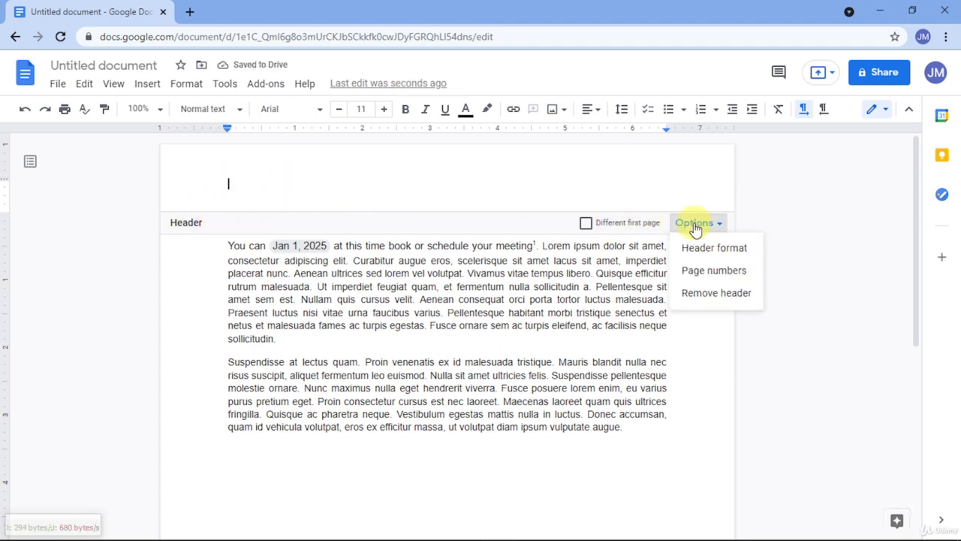
{"action": "left_click", "coordinate": [324, 285]}
Step: Open the footer area at the end of the first page
{"action": "scroll", "coordinate": [360, 315], "scroll_direction": "down", "scroll_amount": 5}
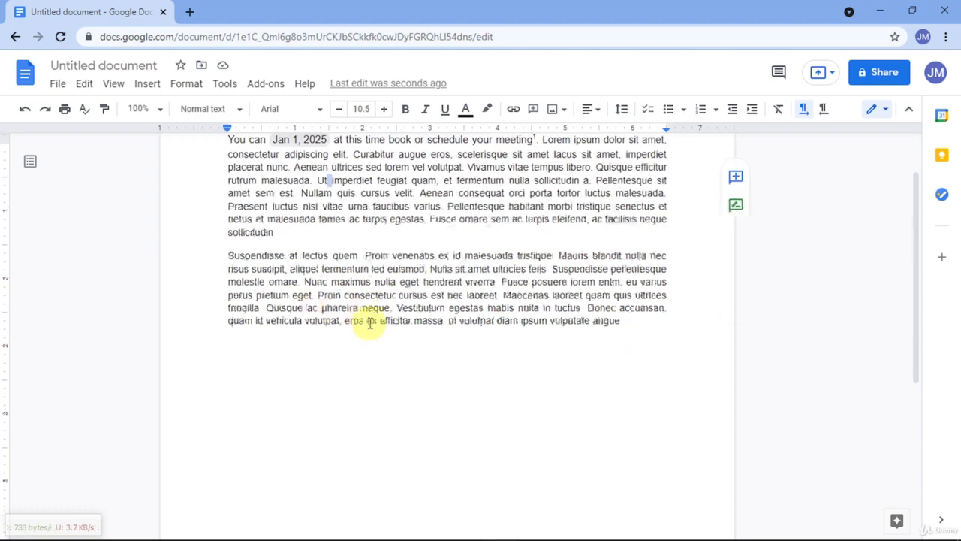
{"action": "double_click", "coordinate": [322, 509]}
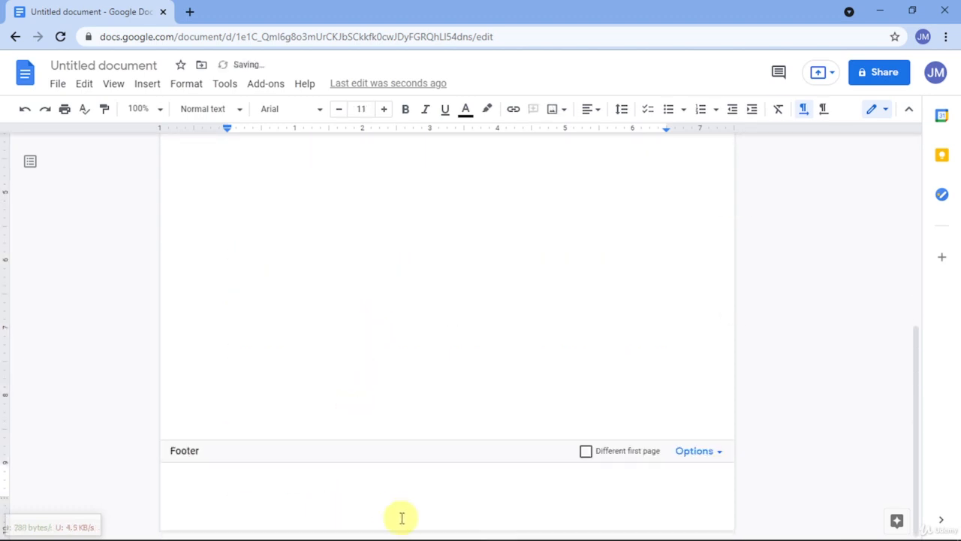
{"action": "scroll", "coordinate": [397, 388], "scroll_direction": "up", "scroll_amount": 5}
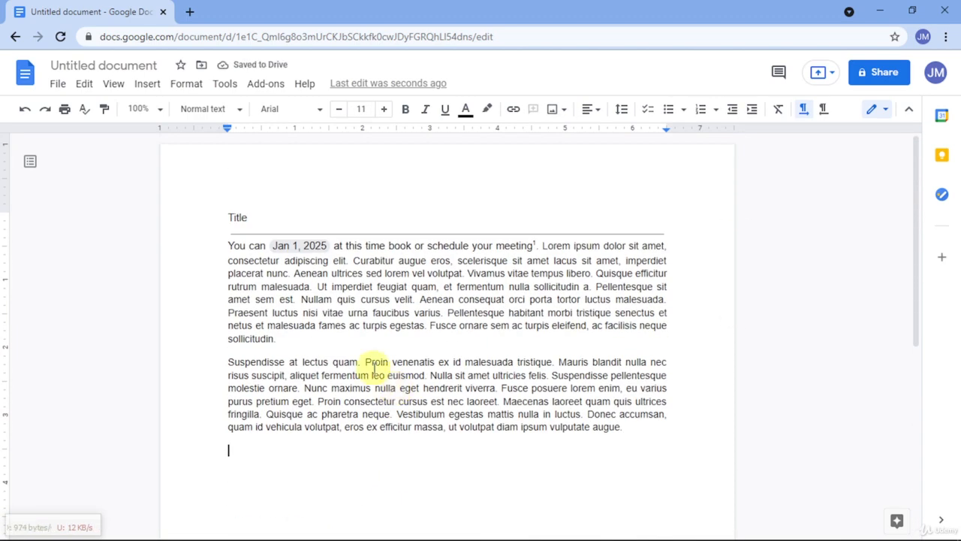
Step: Insert a header into the document from the headers and footers commands
{"action": "left_click", "coordinate": [228, 216]}
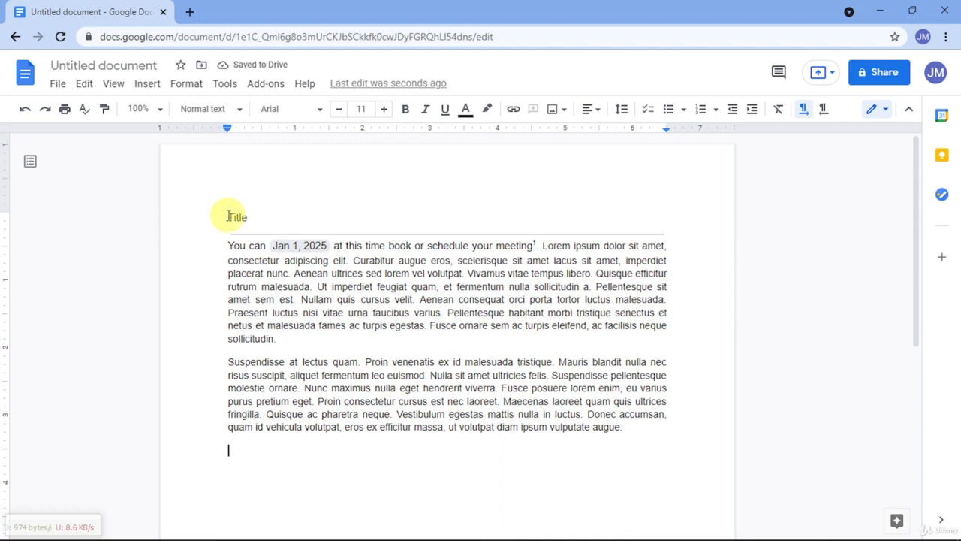
{"action": "left_click", "coordinate": [150, 87]}
{"action": "mouse_move", "coordinate": [199, 345]}
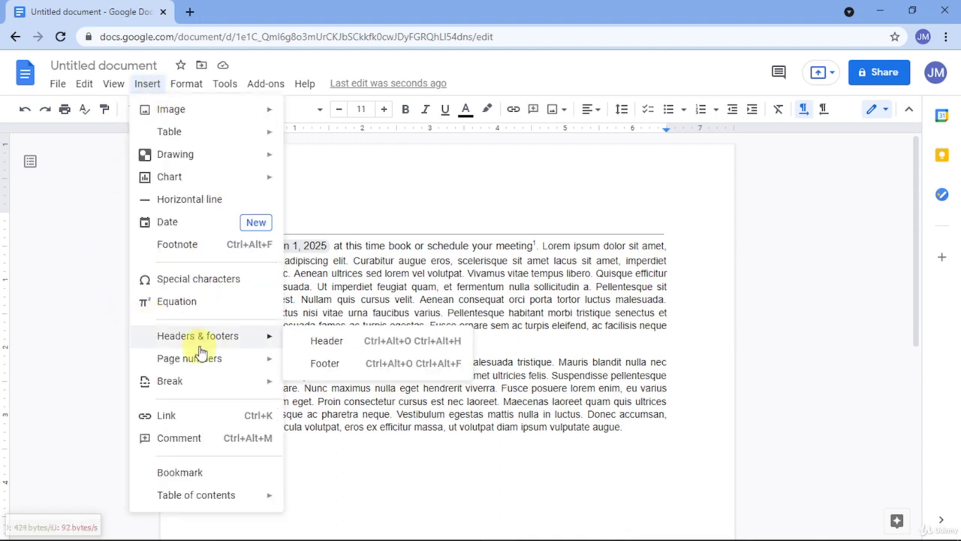
{"action": "left_click", "coordinate": [347, 344]}
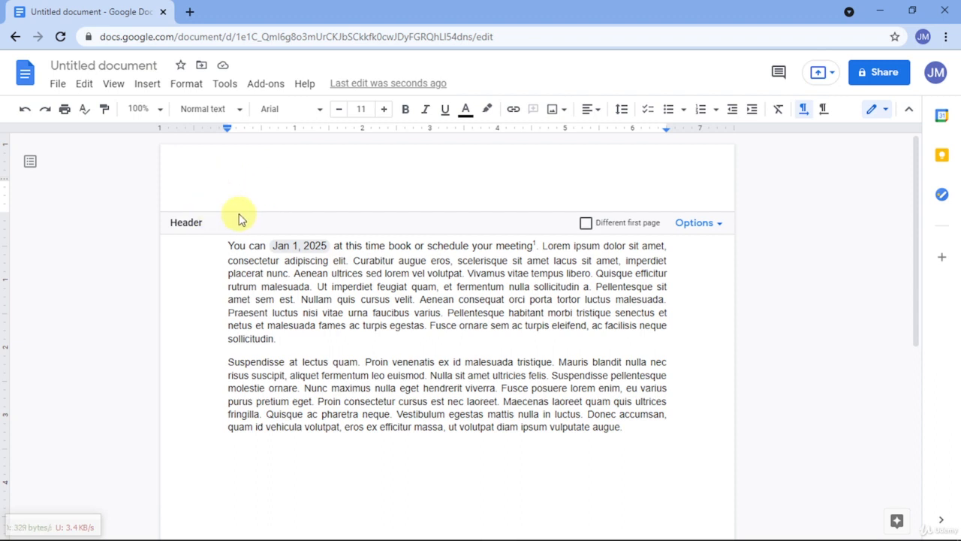
Step: Examine the margin and layout settings in the header format options, leaving them without applying changes
{"action": "left_click", "coordinate": [711, 229]}
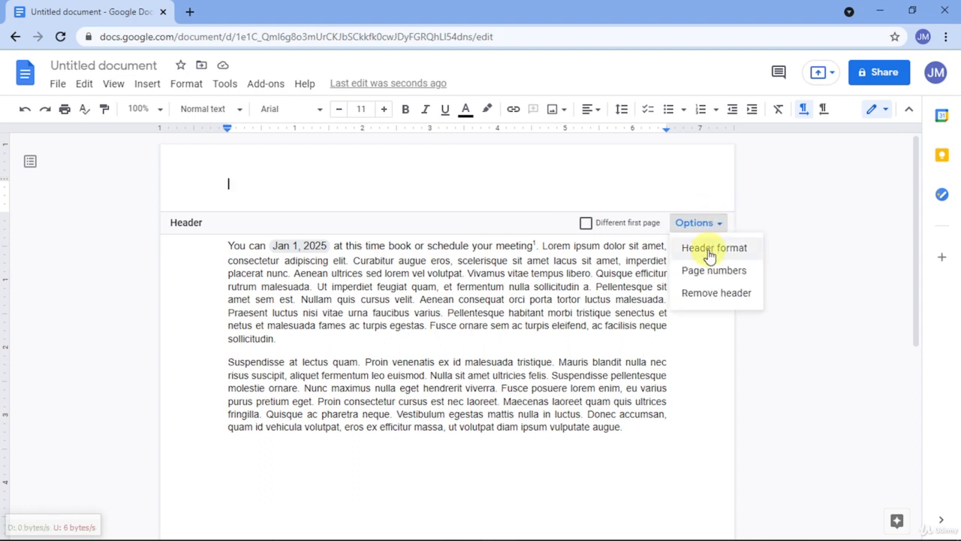
{"action": "left_click", "coordinate": [709, 249]}
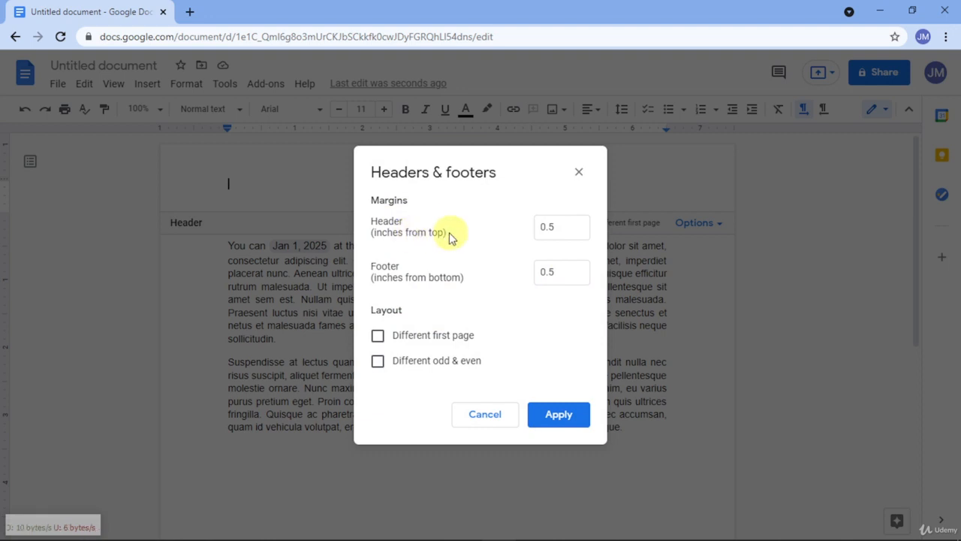
{"action": "left_click", "coordinate": [548, 228]}
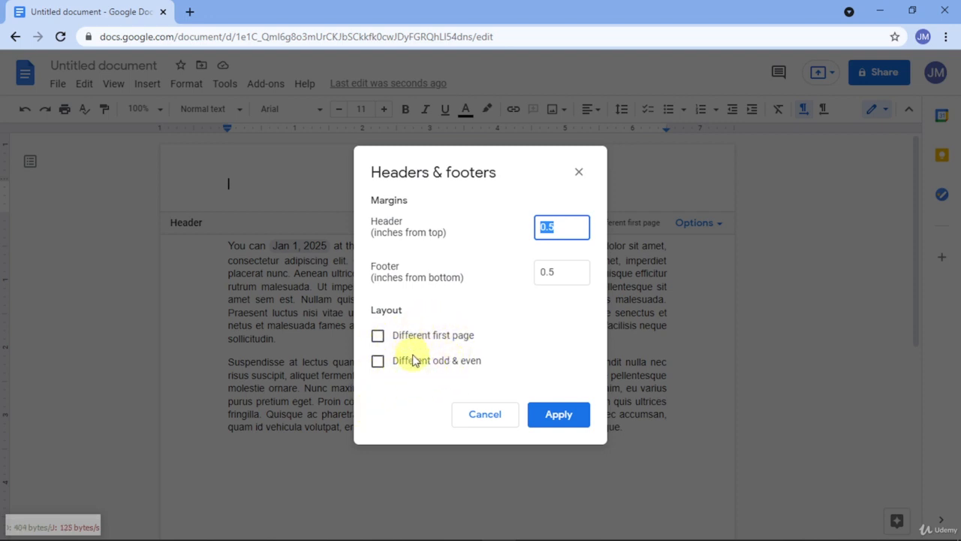
{"action": "left_click", "coordinate": [485, 415]}
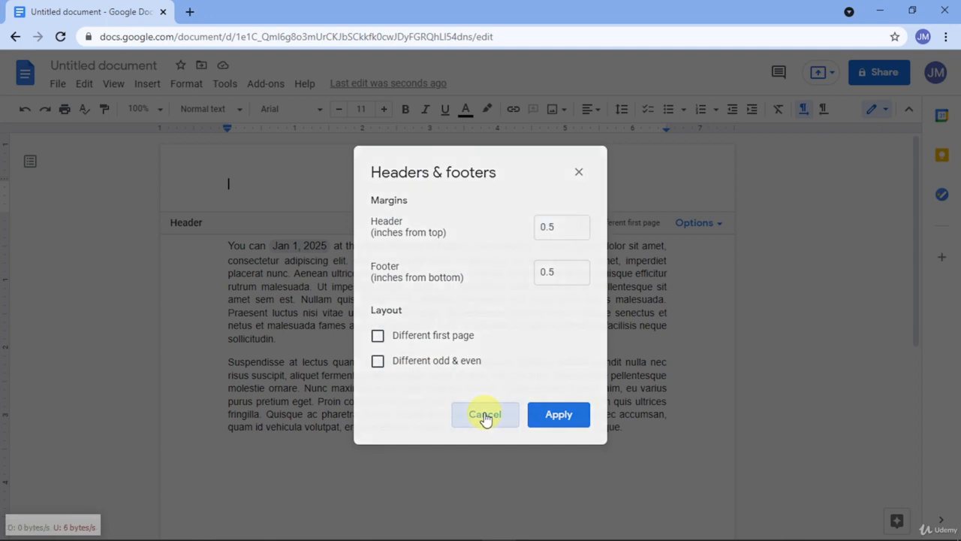
{"action": "scroll", "coordinate": [480, 375], "scroll_direction": "down", "scroll_amount": 1}
{"action": "scroll", "coordinate": [488, 353], "scroll_direction": "up", "scroll_amount": 1}
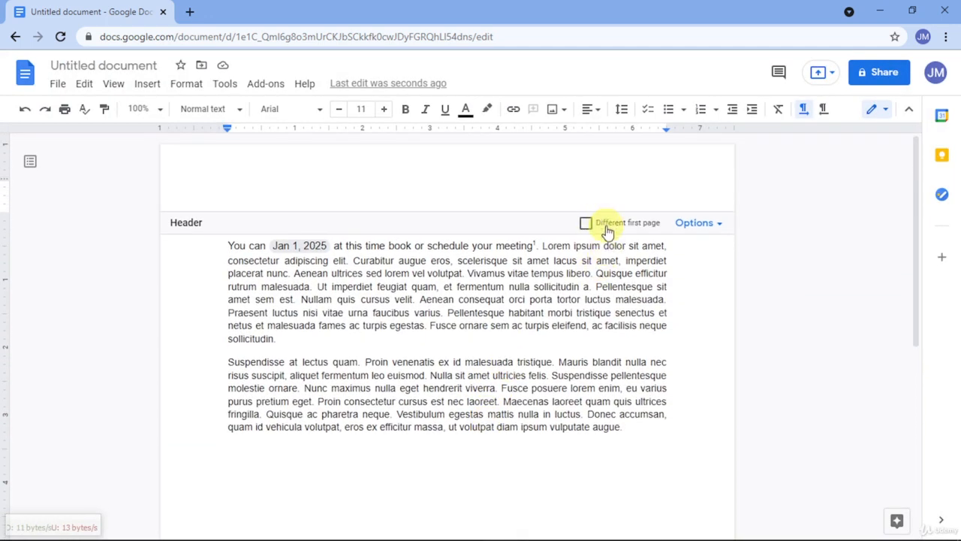
Step: Add page numbers to the header, shown on the first page and starting at 1
{"action": "left_click", "coordinate": [676, 224]}
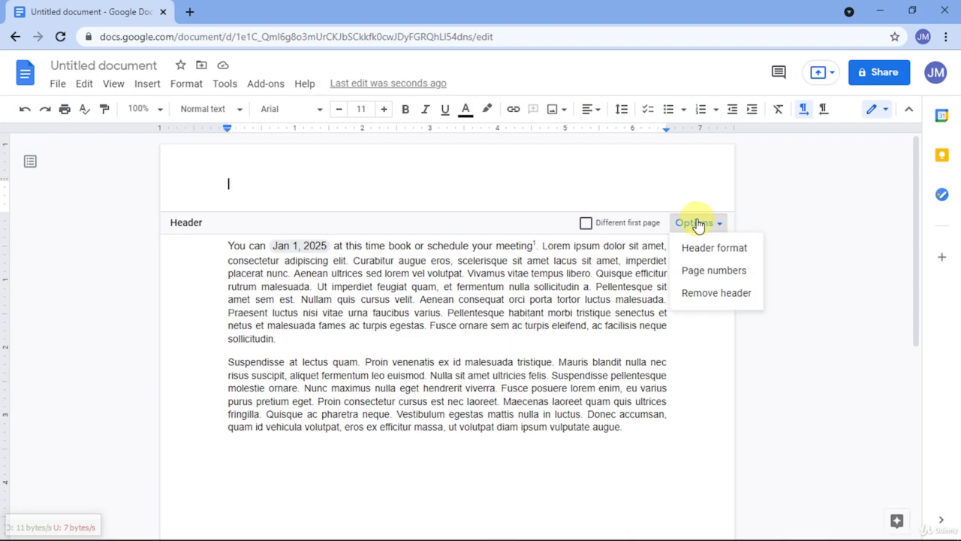
{"action": "left_click", "coordinate": [689, 274]}
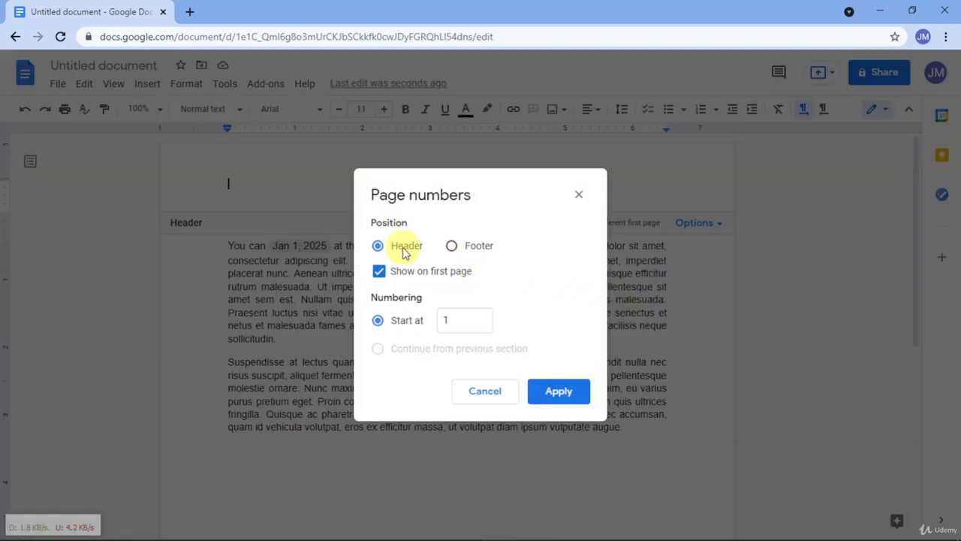
{"action": "left_click", "coordinate": [453, 248]}
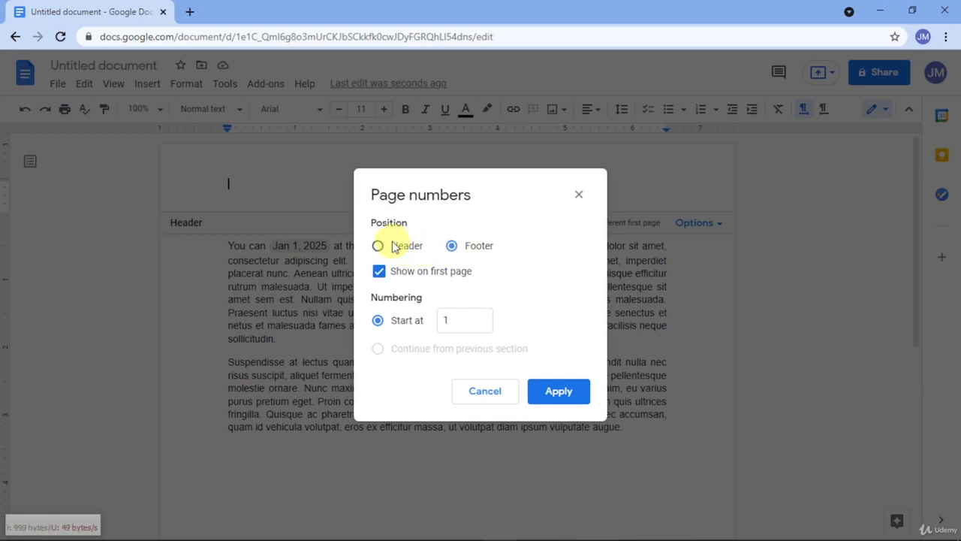
{"action": "left_click", "coordinate": [434, 281]}
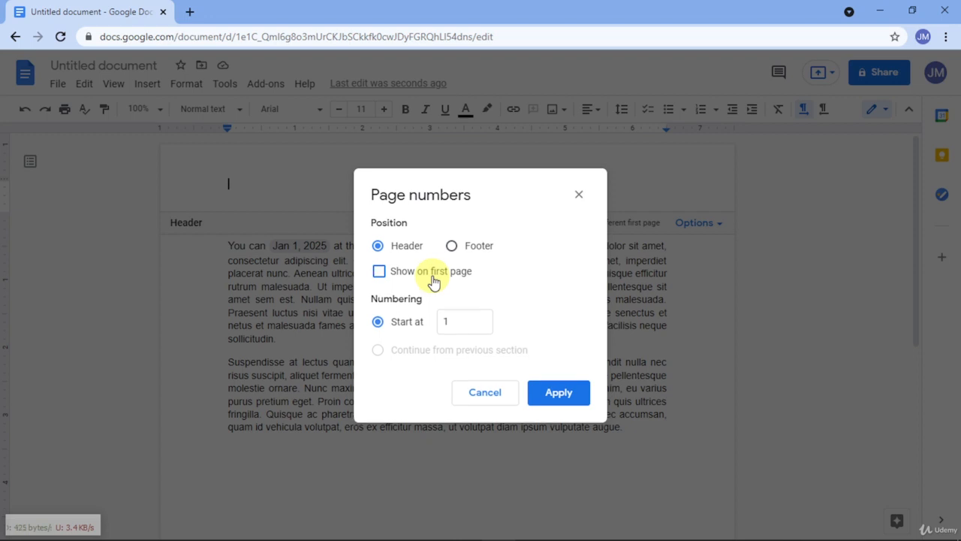
{"action": "left_click", "coordinate": [434, 280]}
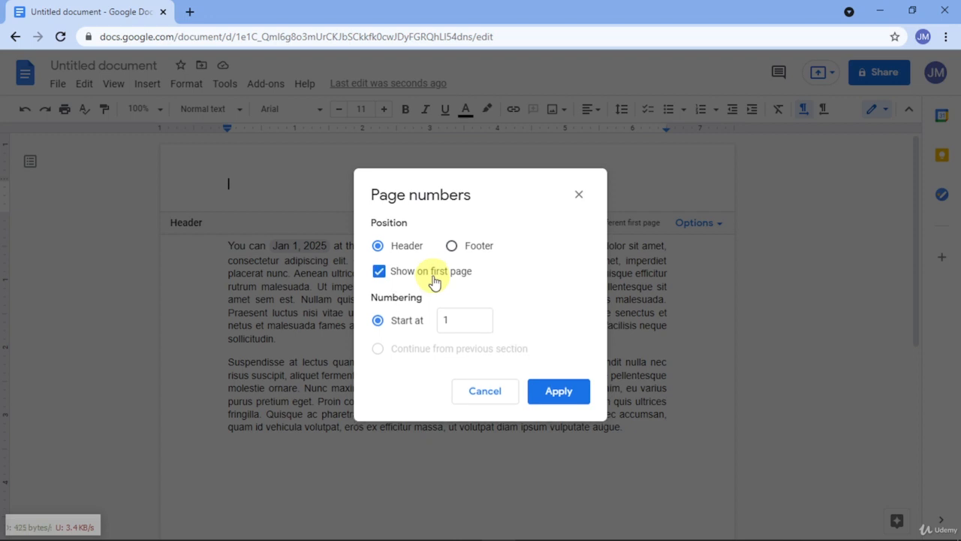
{"action": "left_click", "coordinate": [455, 316]}
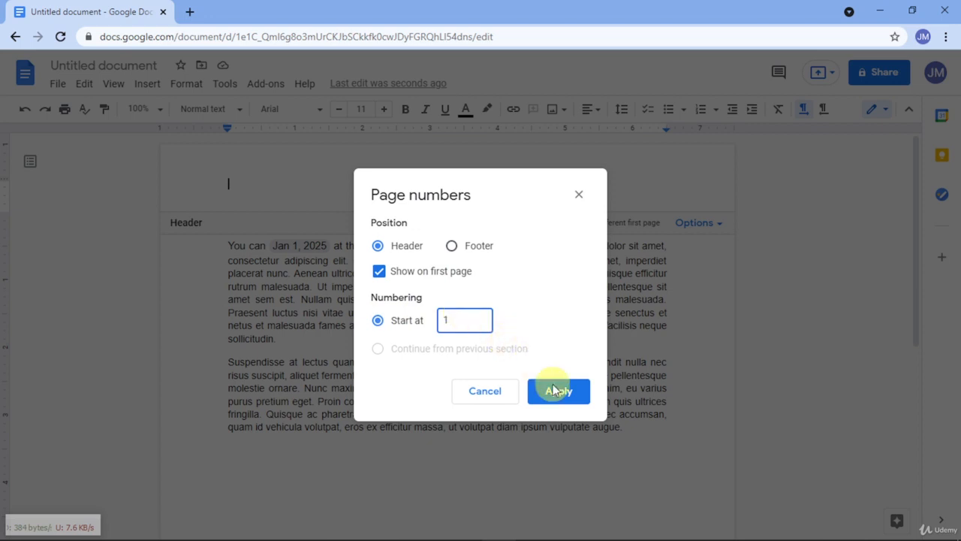
{"action": "left_click", "coordinate": [564, 404]}
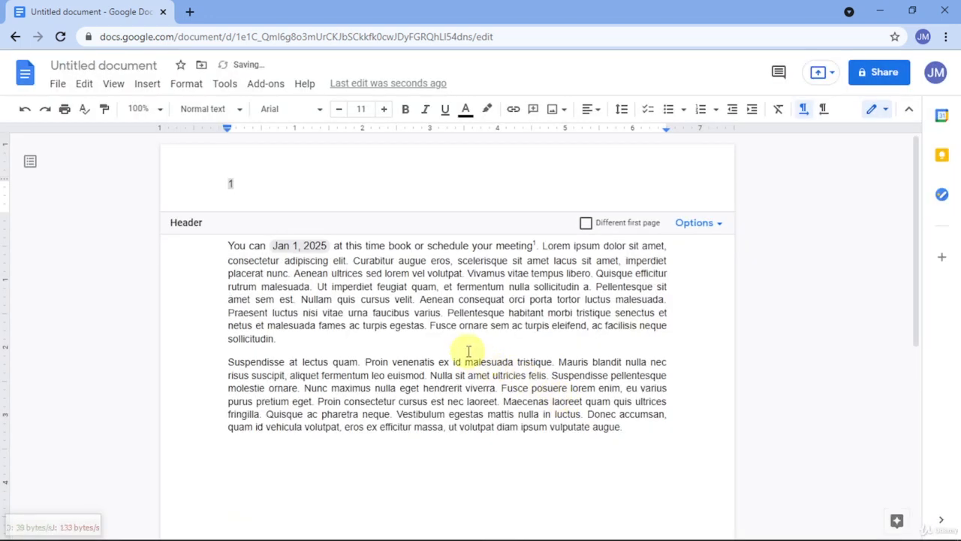
Step: Insert four page breaks after the last paragraph to create additional numbered pages
{"action": "left_click", "coordinate": [247, 183]}
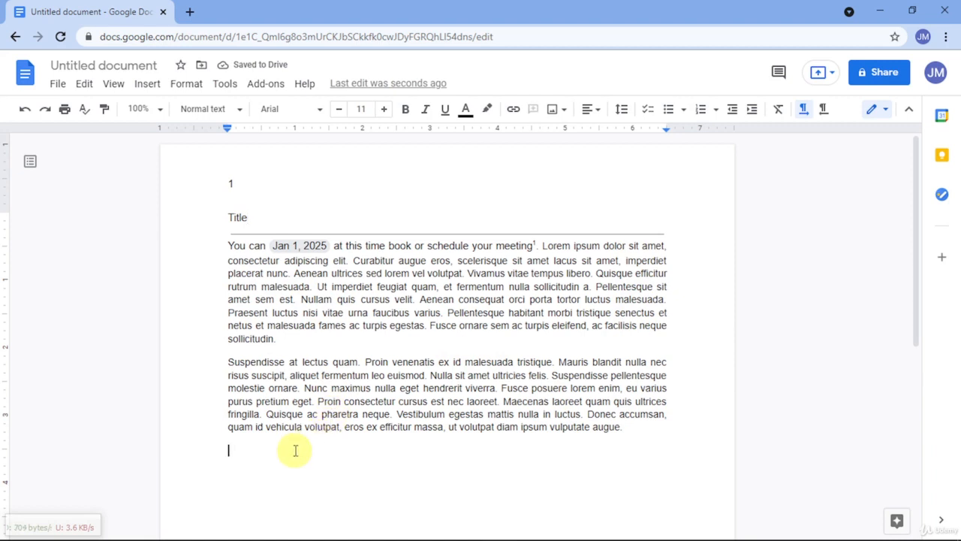
{"action": "key", "text": "ctrl+Return"}
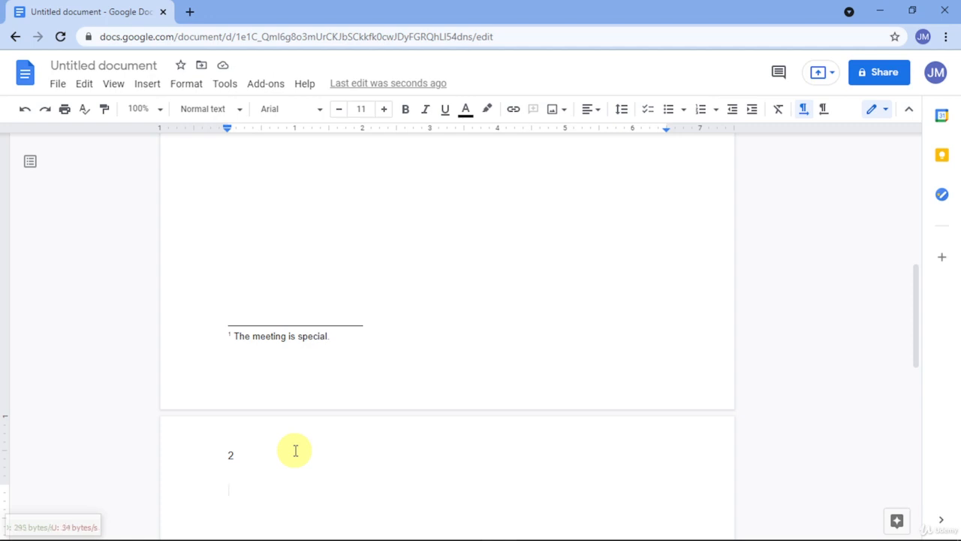
{"action": "key", "text": "ctrl+Return"}
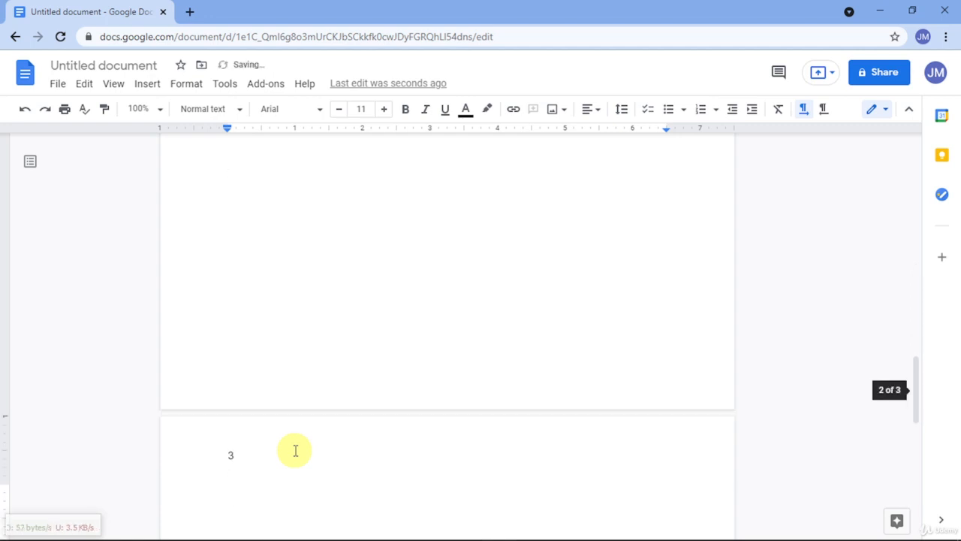
{"action": "key", "text": "ctrl+Return"}
{"action": "key", "text": "ctrl+Return"}
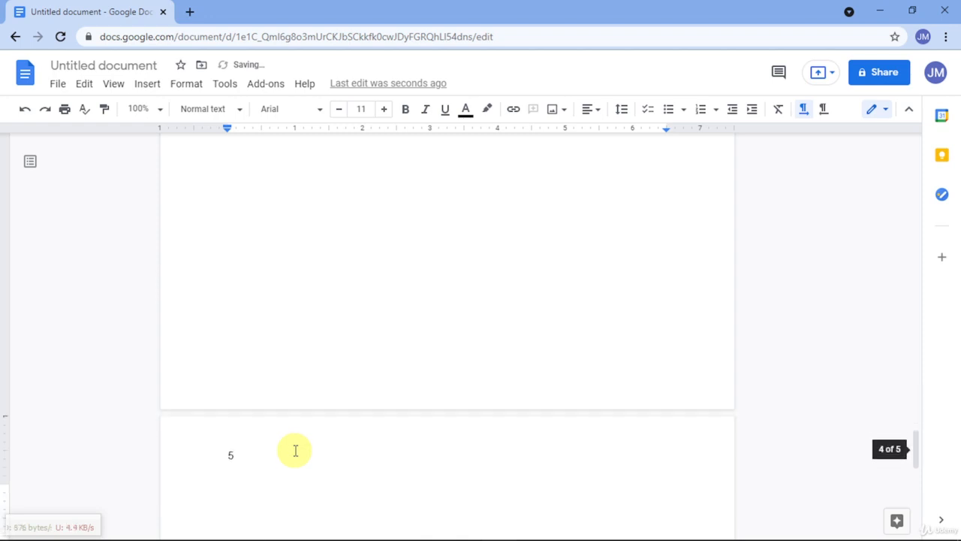
Step: Centre the page number in the first page's header and add the word "Page" before it
{"action": "scroll", "coordinate": [299, 438], "scroll_direction": "up", "scroll_amount": 15}
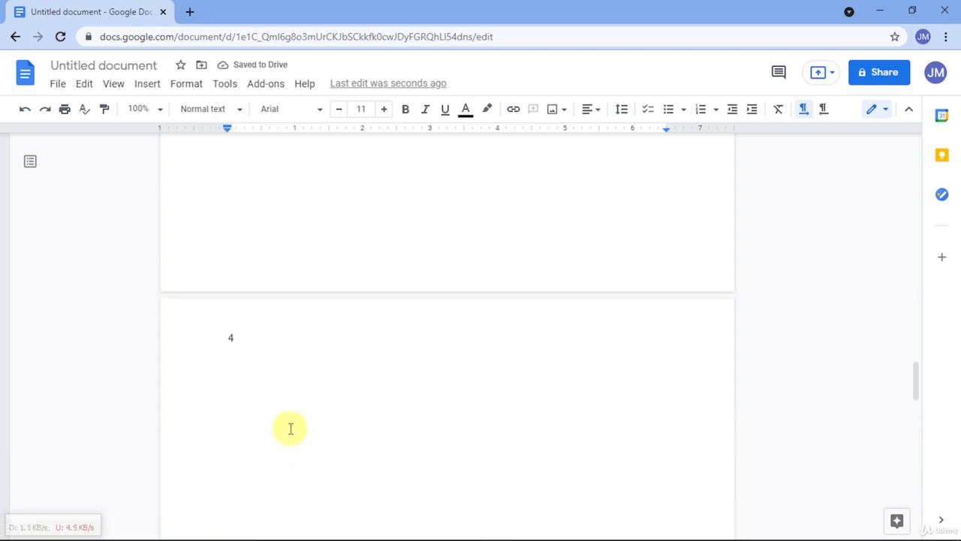
{"action": "scroll", "coordinate": [289, 428], "scroll_direction": "up", "scroll_amount": 20}
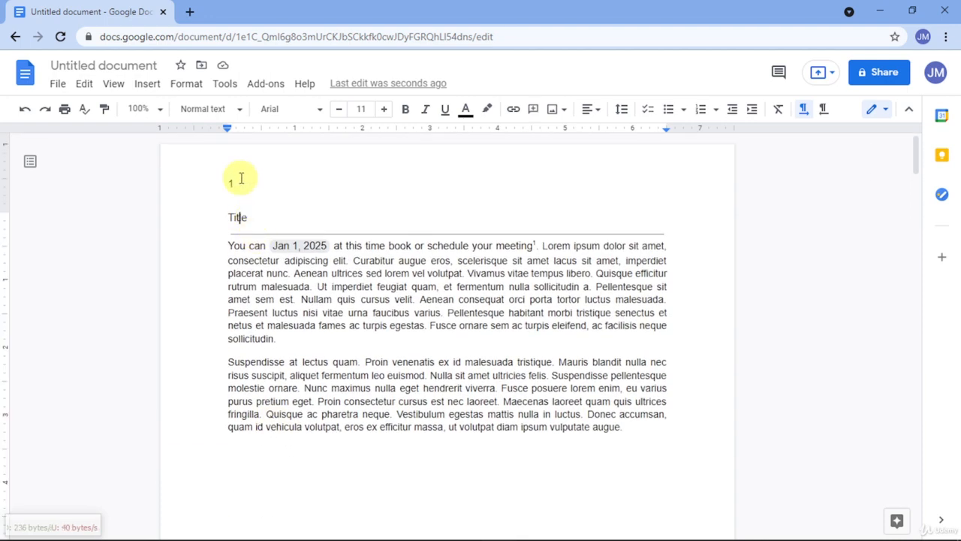
{"action": "double_click", "coordinate": [239, 179]}
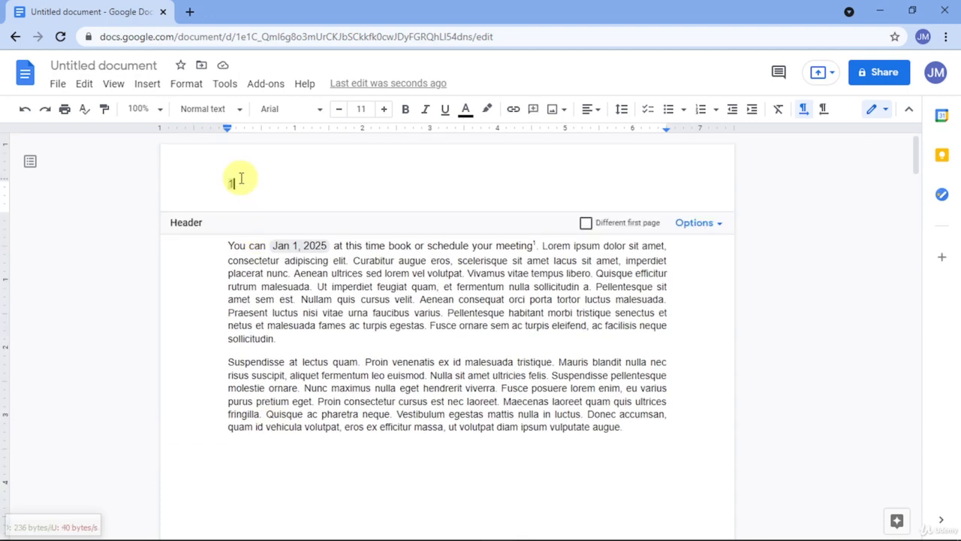
{"action": "left_click", "coordinate": [593, 110]}
{"action": "left_click", "coordinate": [552, 138]}
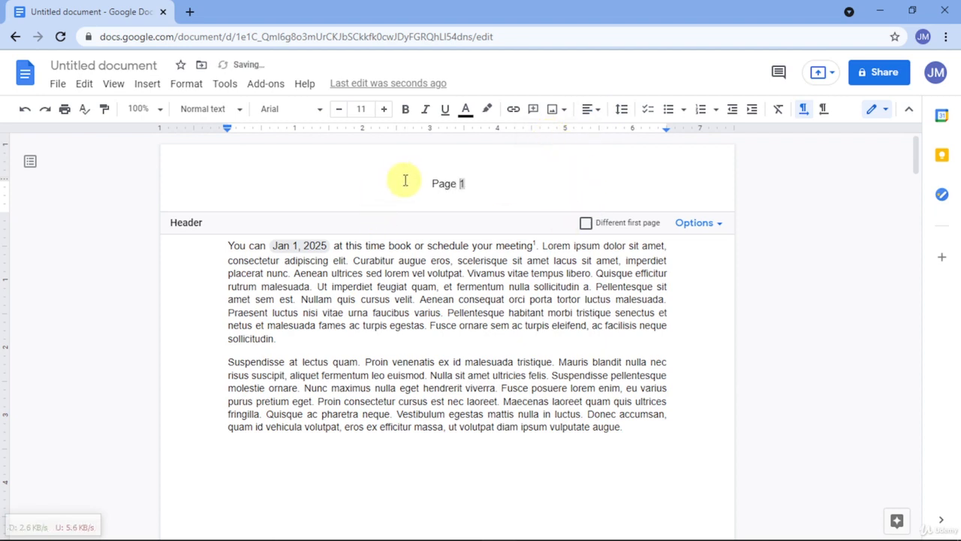
{"action": "left_click", "coordinate": [372, 276]}
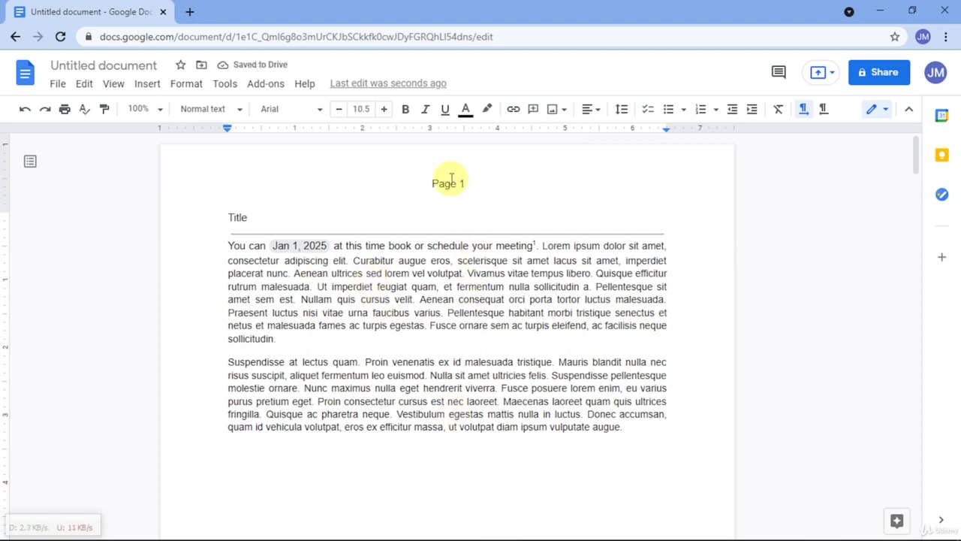
Step: Append "of 10" after the page number in the header so the line reads "Page 1 of 10"
{"action": "double_click", "coordinate": [484, 181]}
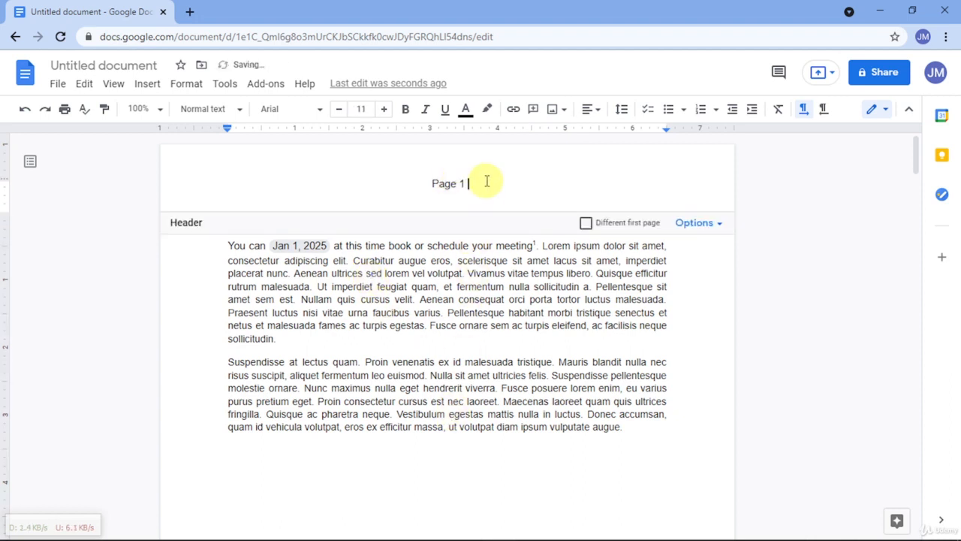
{"action": "type", "text": "of 10"}
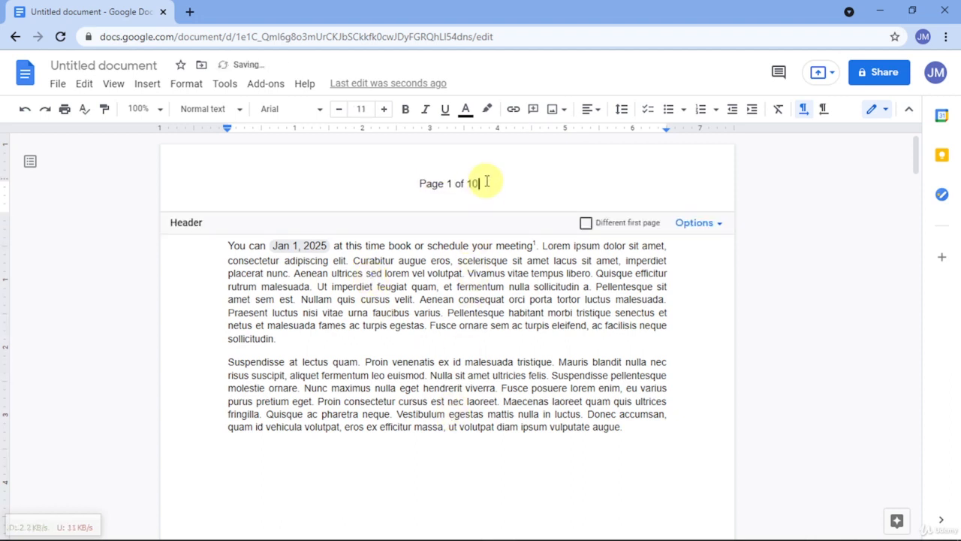
{"action": "left_click", "coordinate": [476, 270]}
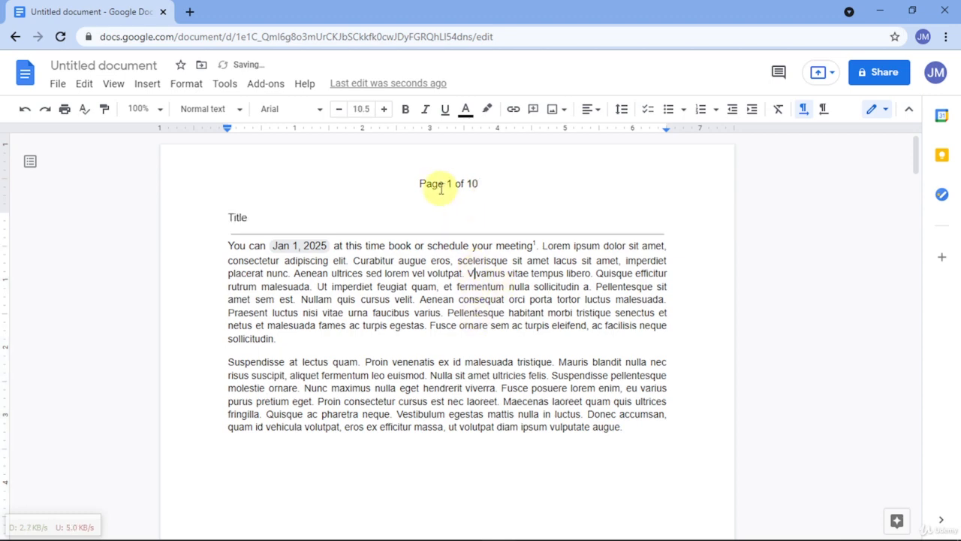
Step: Review the page numbering line in the headers across the pages and view the header options
{"action": "scroll", "coordinate": [458, 271], "scroll_direction": "down", "scroll_amount": 8}
{"action": "scroll", "coordinate": [462, 277], "scroll_direction": "down", "scroll_amount": 10}
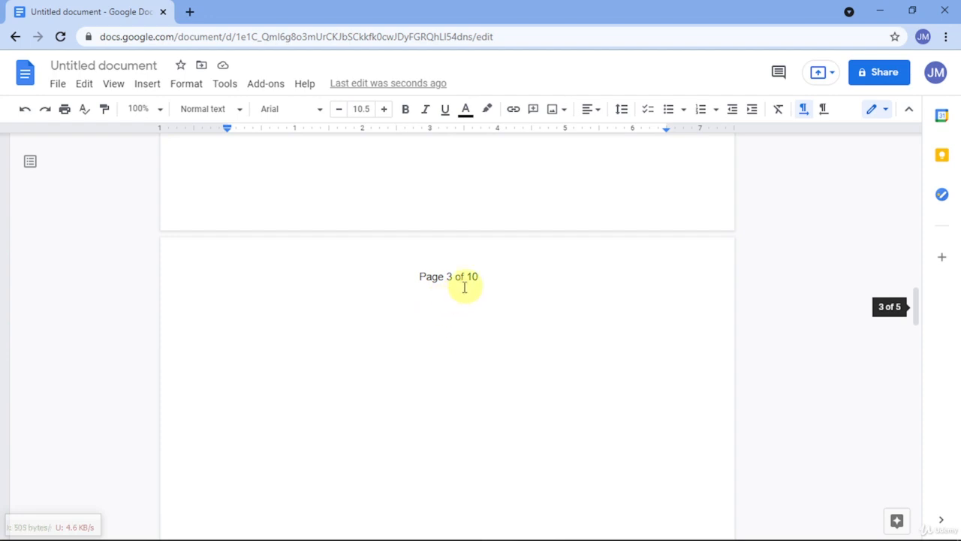
{"action": "scroll", "coordinate": [461, 283], "scroll_direction": "down", "scroll_amount": 10}
{"action": "scroll", "coordinate": [453, 305], "scroll_direction": "up", "scroll_amount": 5}
{"action": "scroll", "coordinate": [449, 302], "scroll_direction": "up", "scroll_amount": 15}
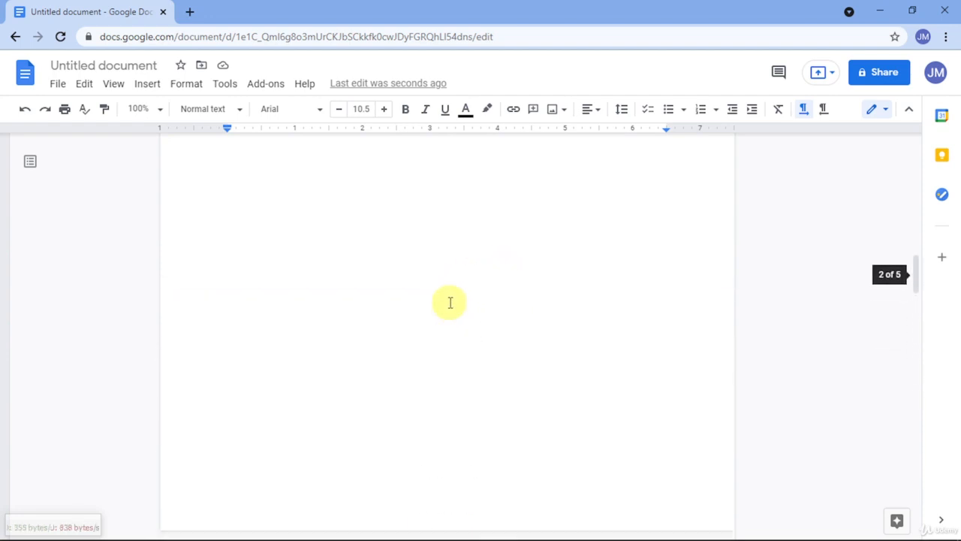
{"action": "scroll", "coordinate": [450, 303], "scroll_direction": "up", "scroll_amount": 3}
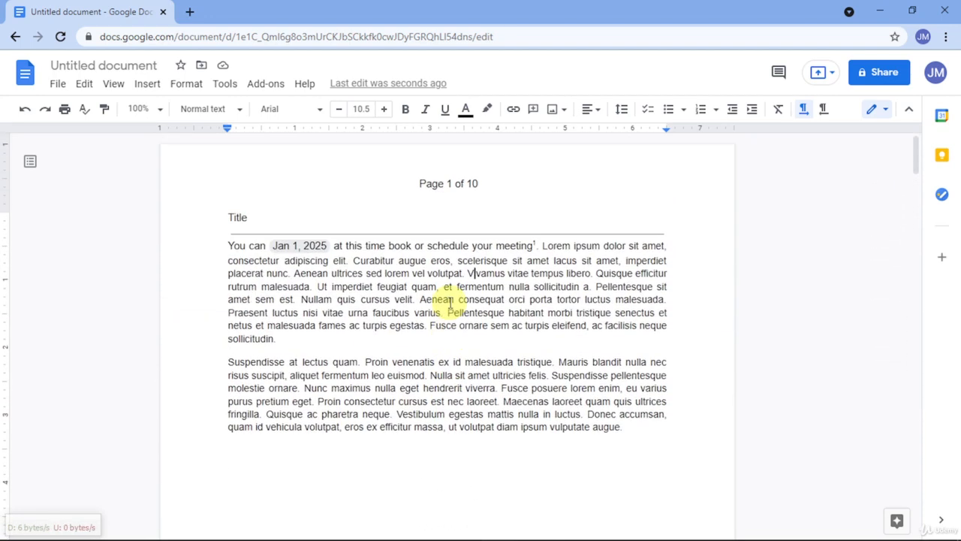
{"action": "double_click", "coordinate": [454, 185]}
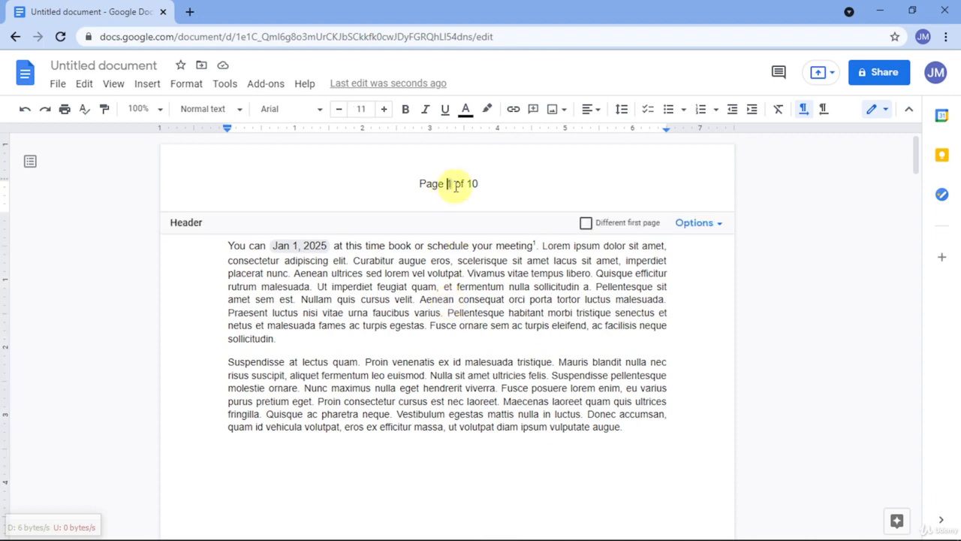
{"action": "triple_click", "coordinate": [440, 181]}
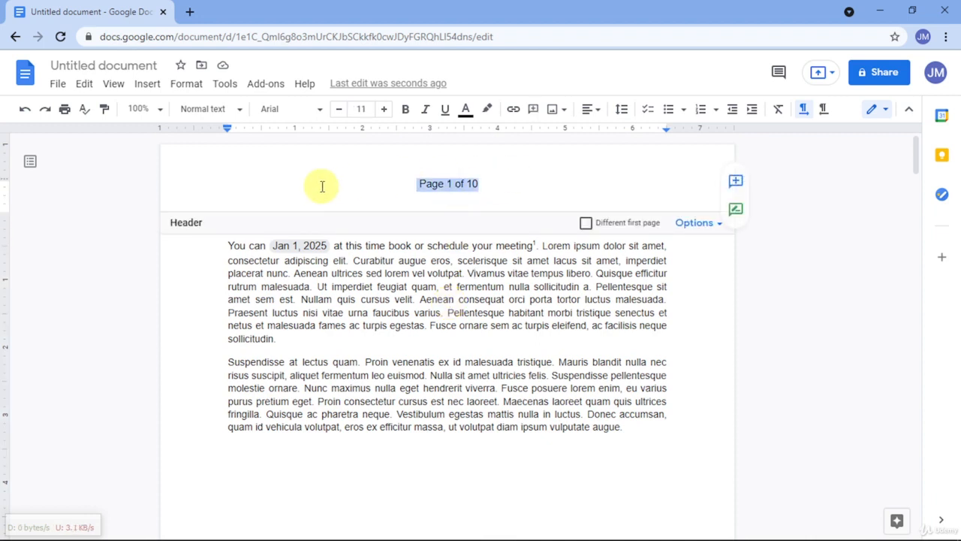
{"action": "left_click", "coordinate": [712, 225]}
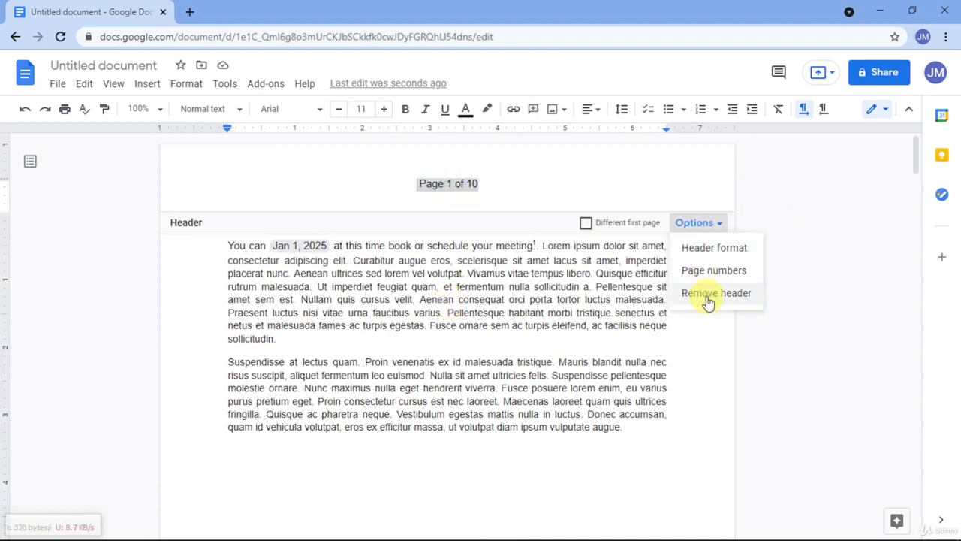
{"action": "left_click", "coordinate": [554, 205]}
Step: Remove the empty footer at the end of the first page
{"action": "scroll", "coordinate": [568, 257], "scroll_direction": "down", "scroll_amount": 8}
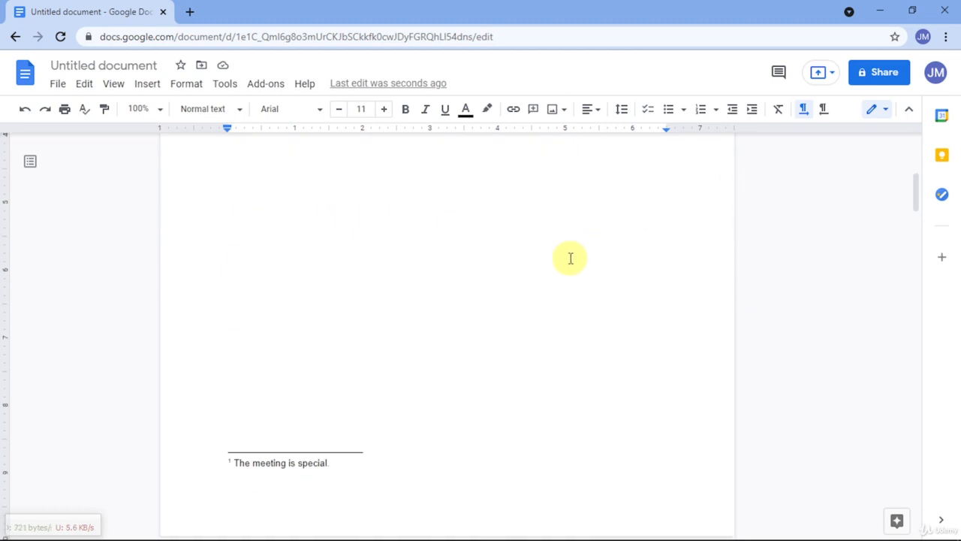
{"action": "double_click", "coordinate": [455, 314]}
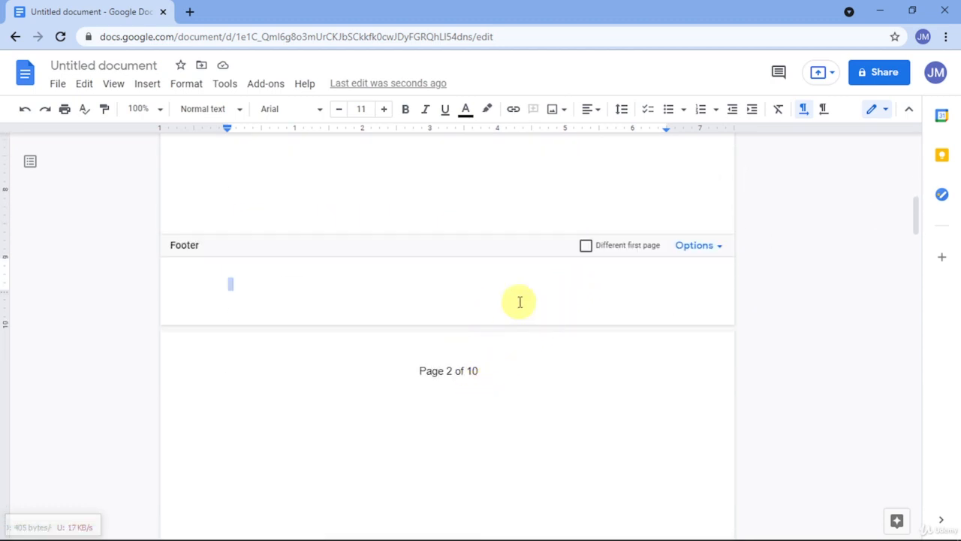
{"action": "left_click", "coordinate": [691, 248]}
{"action": "left_click", "coordinate": [692, 317]}
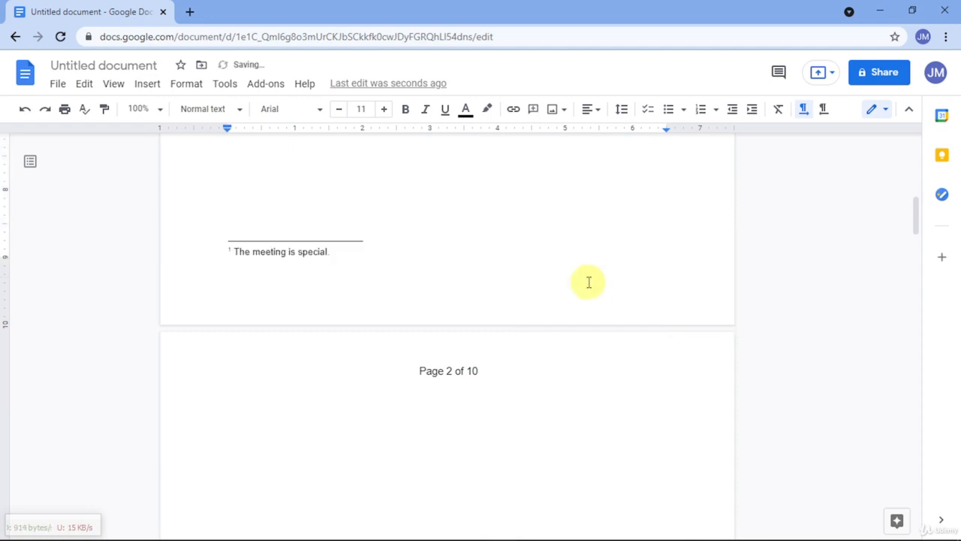
{"action": "scroll", "coordinate": [588, 281], "scroll_direction": "up", "scroll_amount": 8}
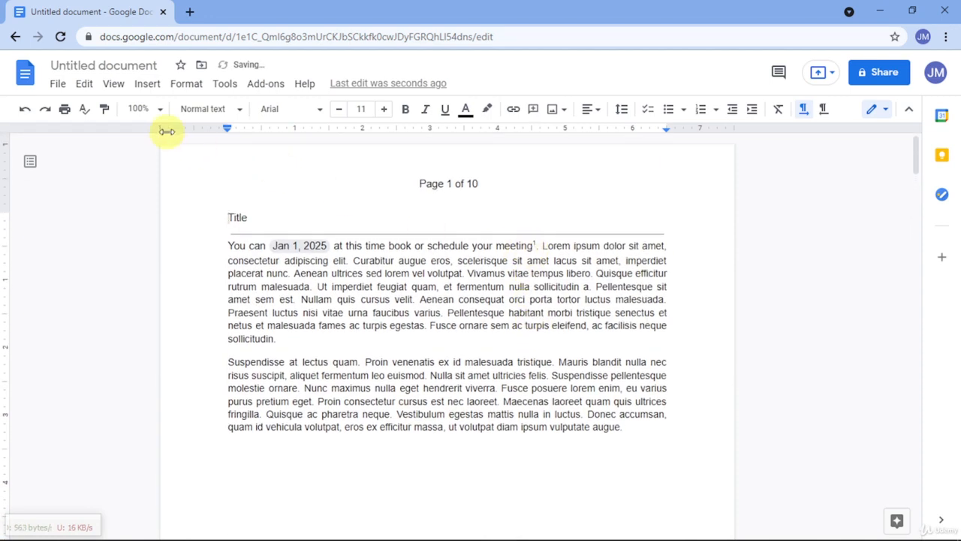
{"action": "left_click", "coordinate": [153, 86]}
{"action": "mouse_move", "coordinate": [247, 337]}
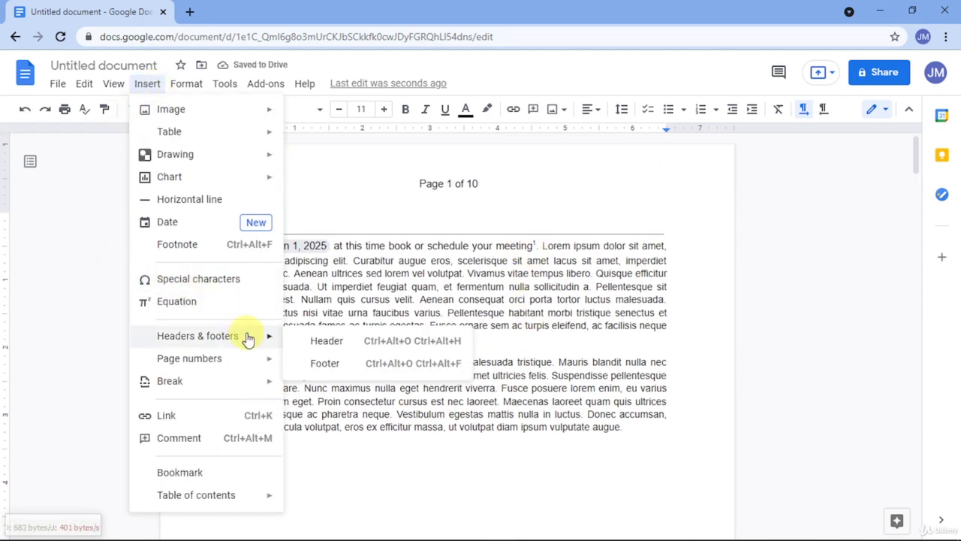
{"action": "mouse_move", "coordinate": [241, 362]}
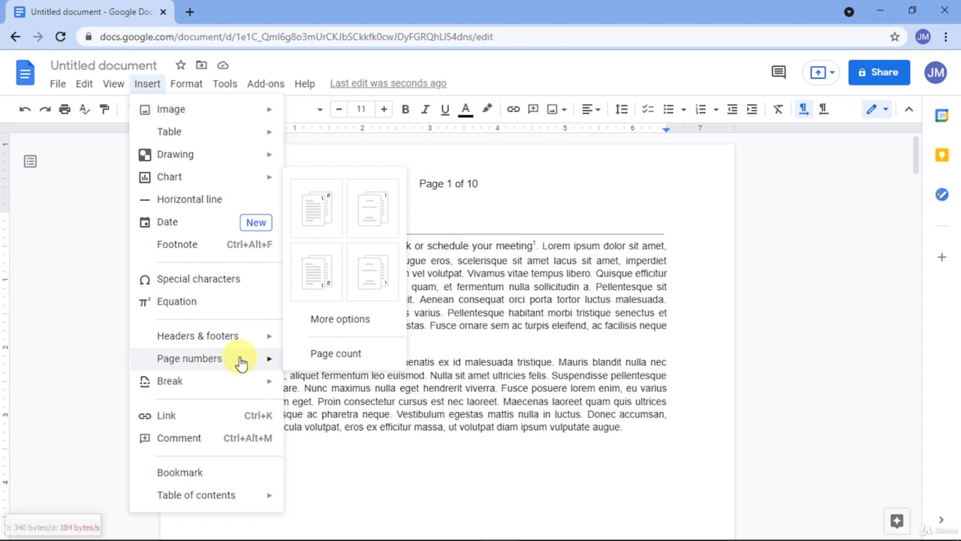
{"action": "left_click", "coordinate": [609, 301]}
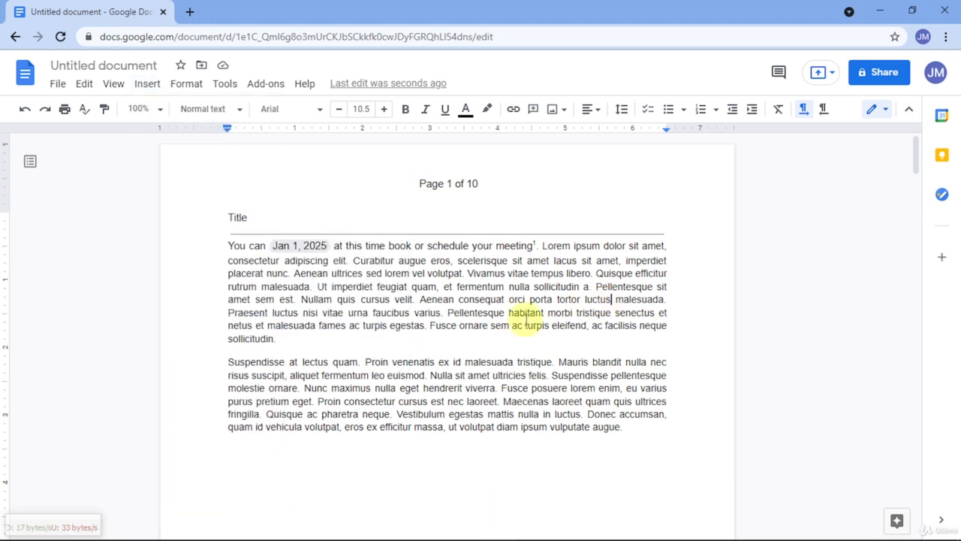
Step: Try to apply the preset that numbers pages in the header starting on the first page
{"action": "left_click", "coordinate": [149, 85]}
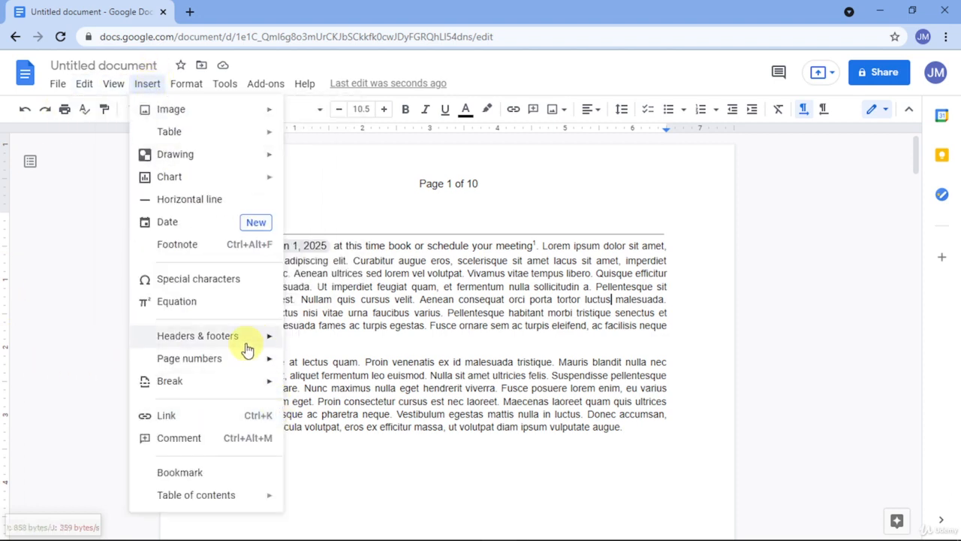
{"action": "mouse_move", "coordinate": [243, 355]}
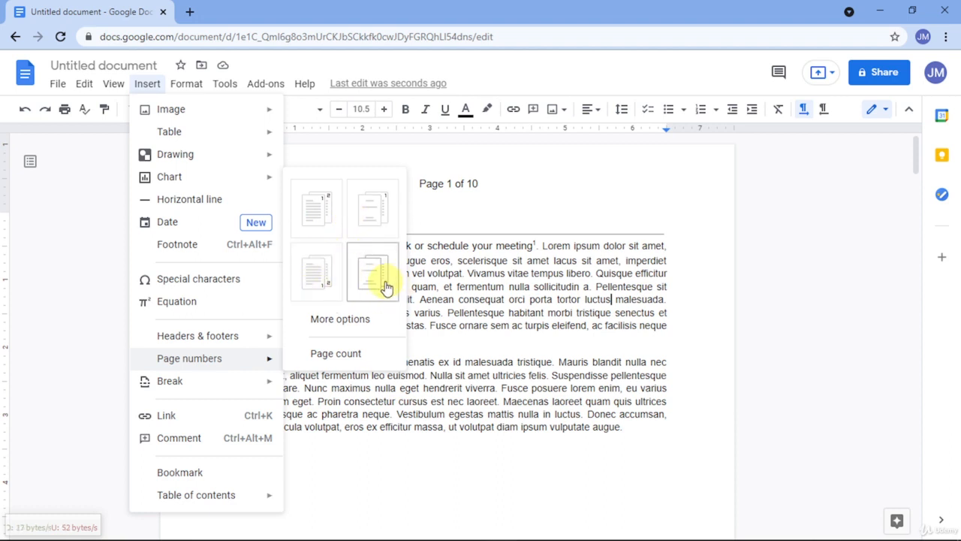
{"action": "left_click", "coordinate": [316, 228]}
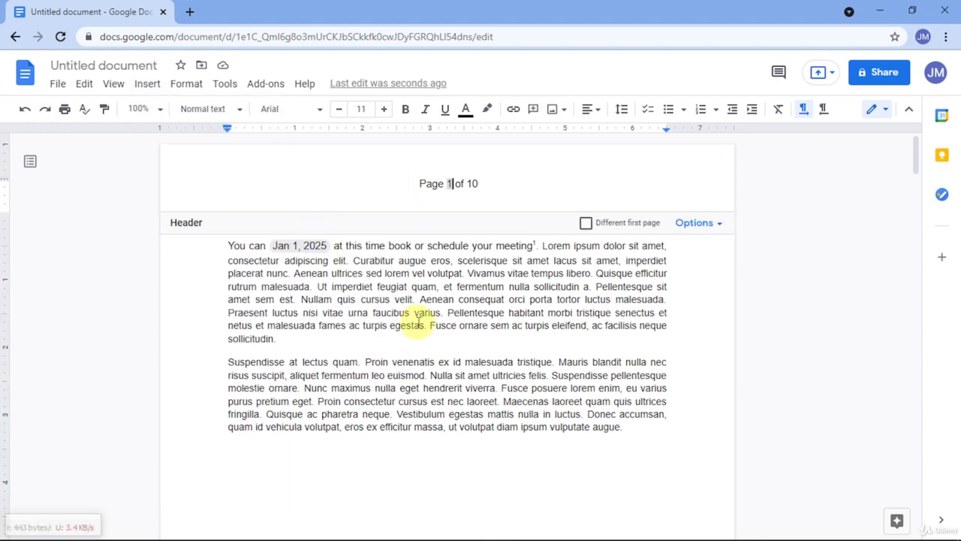
Step: Remove the header with its page numbering and check the pages that follow
{"action": "left_click", "coordinate": [689, 224]}
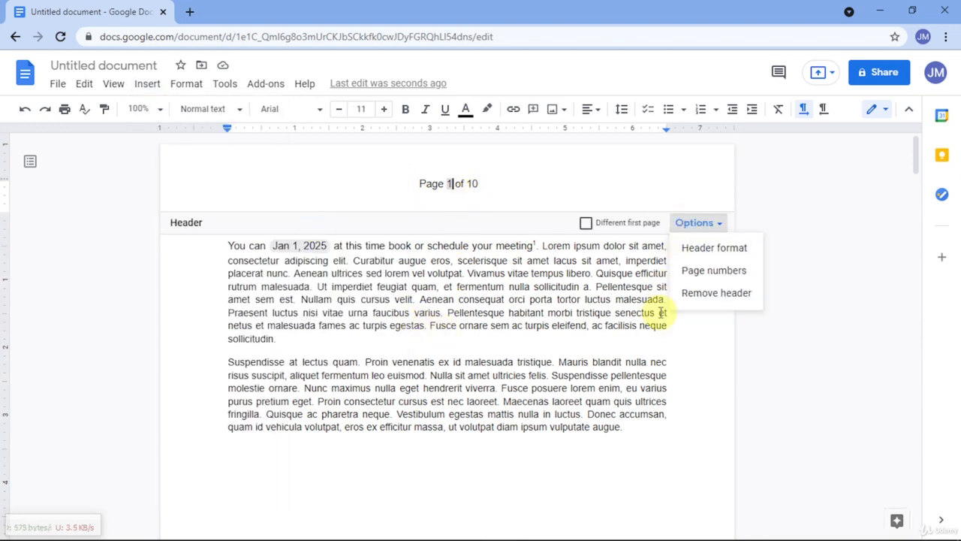
{"action": "left_click", "coordinate": [684, 296]}
{"action": "scroll", "coordinate": [500, 296], "scroll_direction": "down", "scroll_amount": 10}
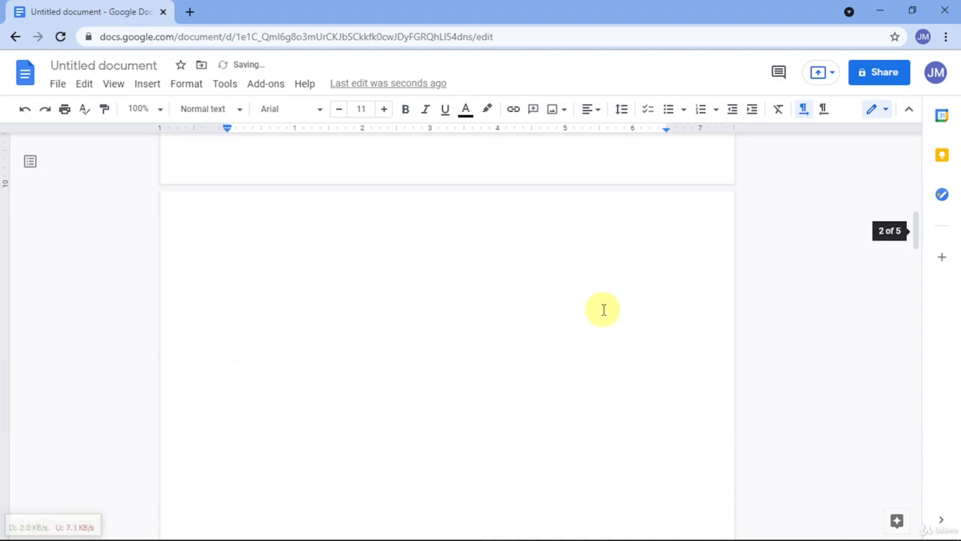
{"action": "scroll", "coordinate": [581, 311], "scroll_direction": "up", "scroll_amount": 8}
{"action": "scroll", "coordinate": [582, 311], "scroll_direction": "up", "scroll_amount": 3}
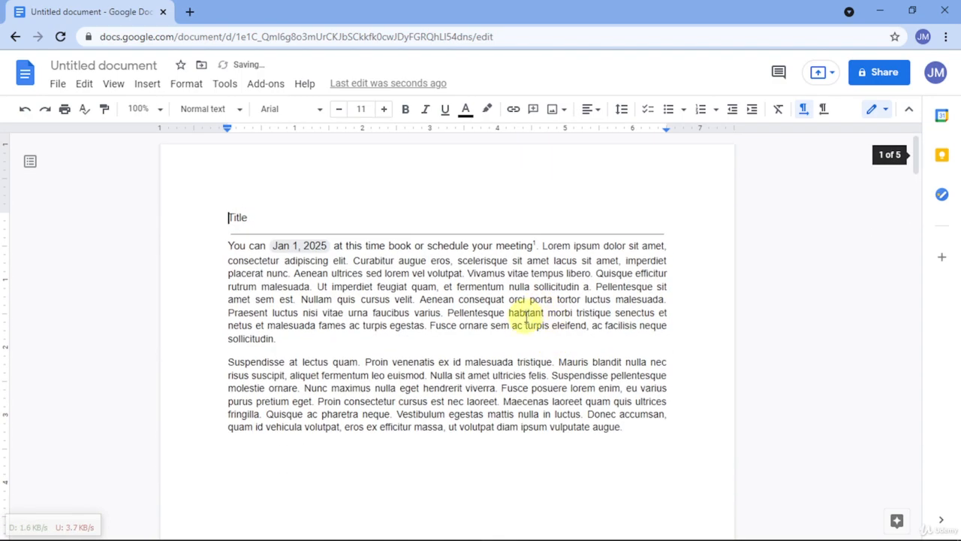
Step: Add page numbers to the header with the preset that starts on the first page, and review the pages
{"action": "left_click", "coordinate": [147, 83]}
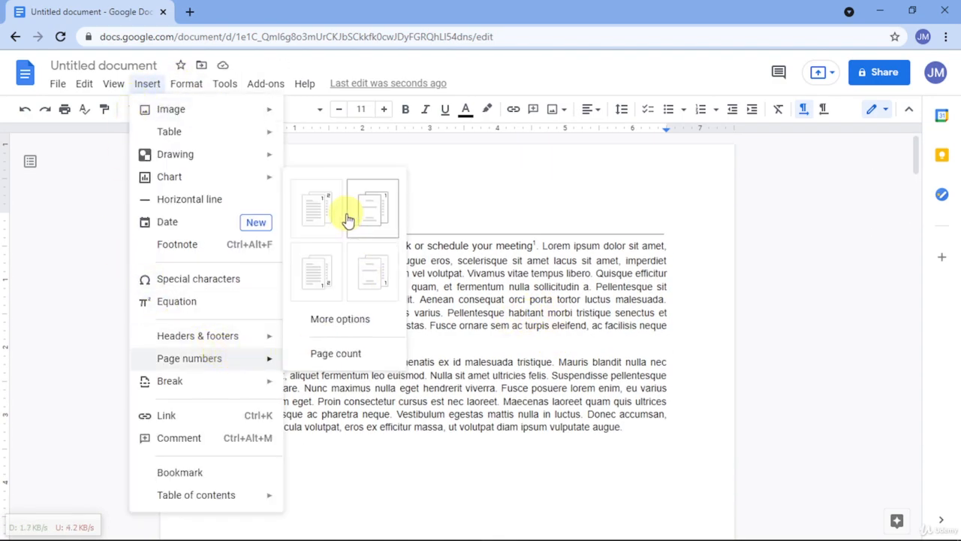
{"action": "left_click", "coordinate": [340, 215]}
{"action": "left_click", "coordinate": [500, 309]}
{"action": "scroll", "coordinate": [506, 307], "scroll_direction": "down", "scroll_amount": 10}
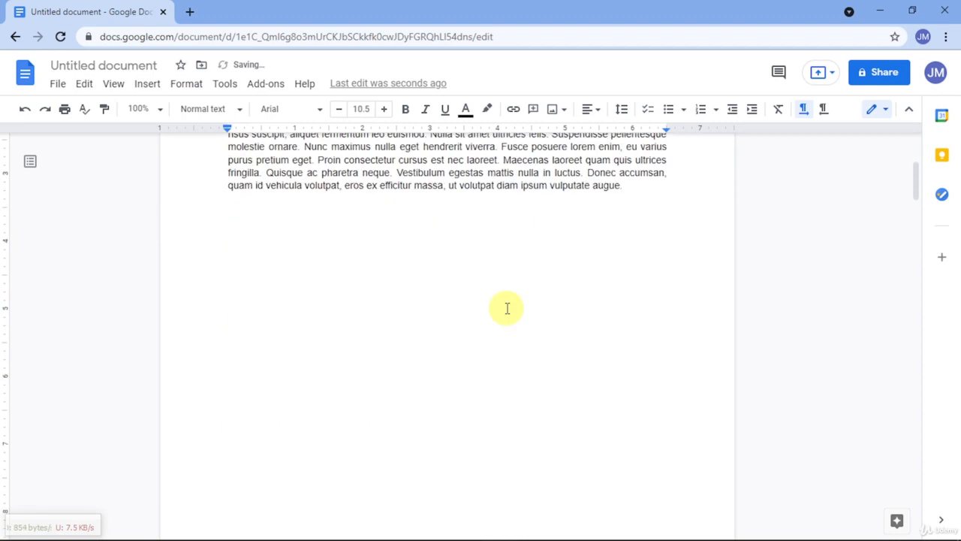
{"action": "scroll", "coordinate": [512, 298], "scroll_direction": "down", "scroll_amount": 15}
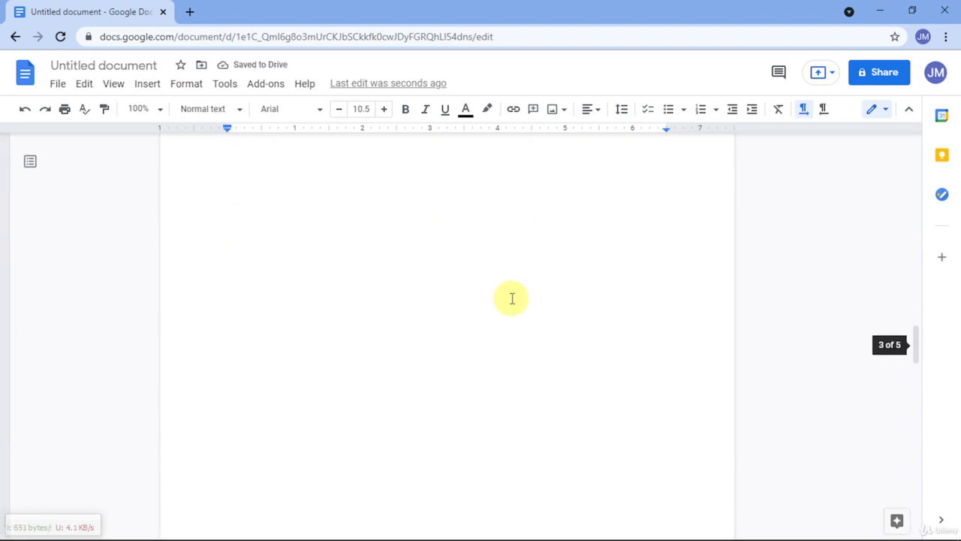
{"action": "key", "text": "ctrl+Home"}
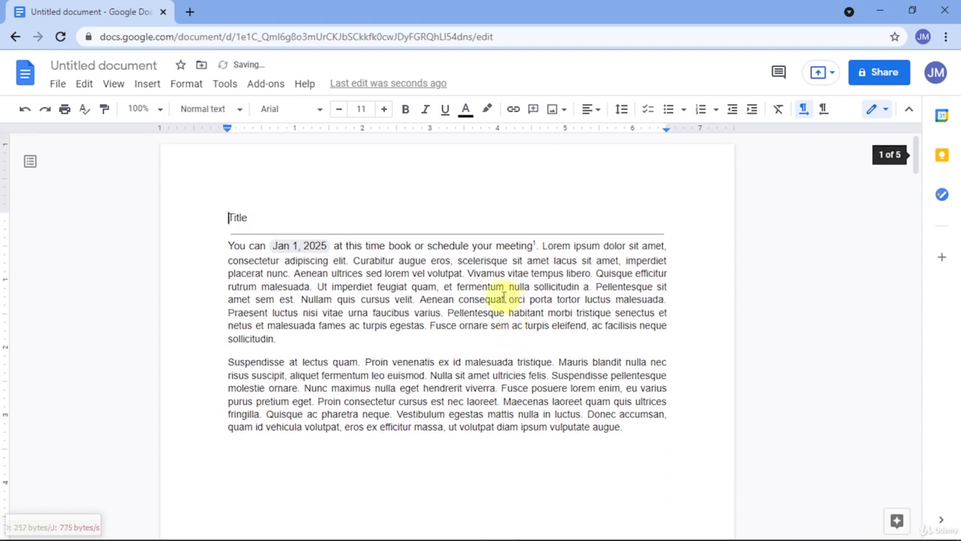
Step: Add header page numbers with the preset that skips the first page and starts at 1 on the second page
{"action": "left_click", "coordinate": [149, 85]}
{"action": "mouse_move", "coordinate": [230, 362]}
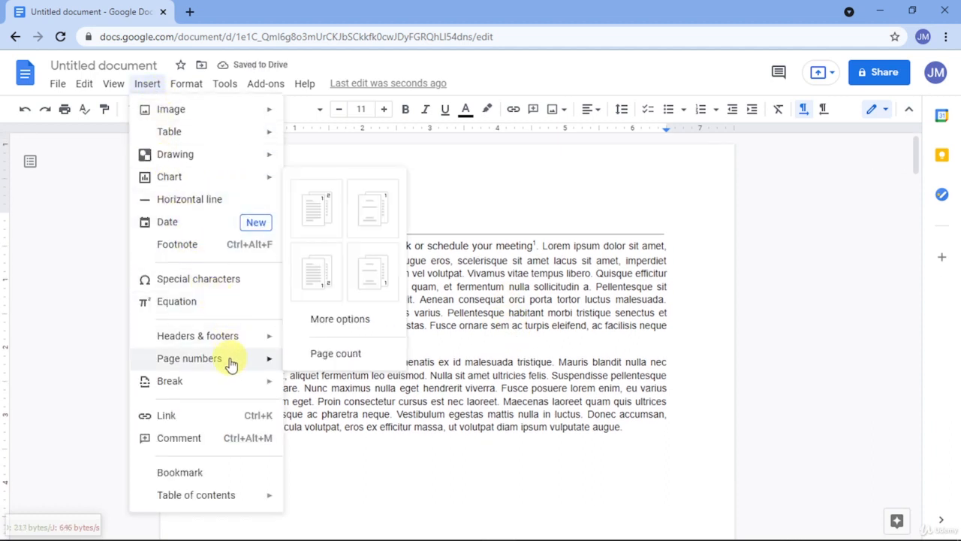
{"action": "left_click", "coordinate": [366, 218]}
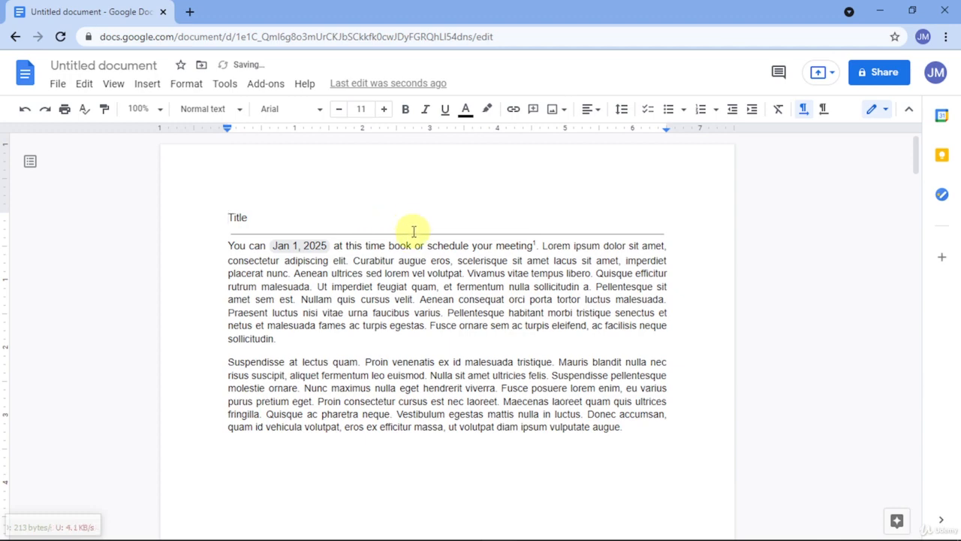
{"action": "scroll", "coordinate": [564, 188], "scroll_direction": "down", "scroll_amount": 10}
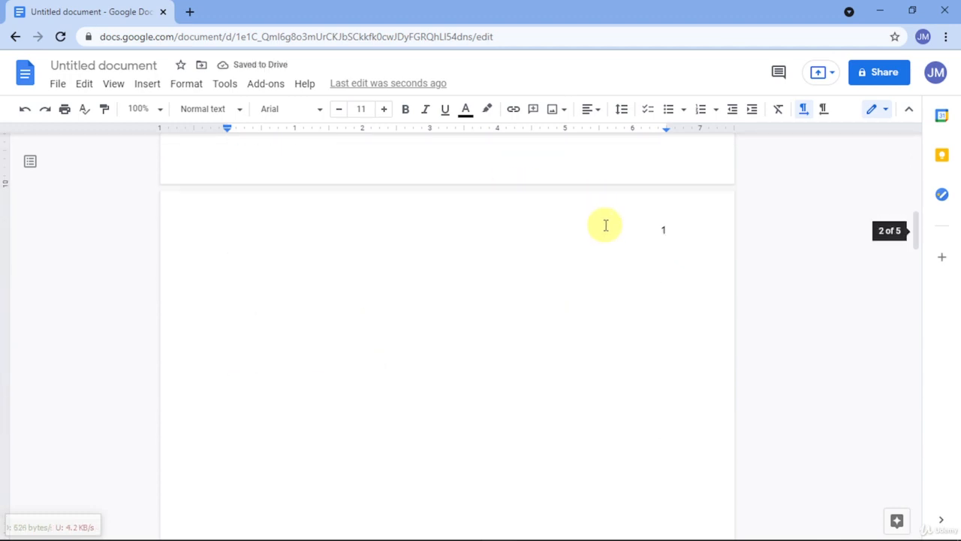
{"action": "scroll", "coordinate": [665, 255], "scroll_direction": "down", "scroll_amount": 10}
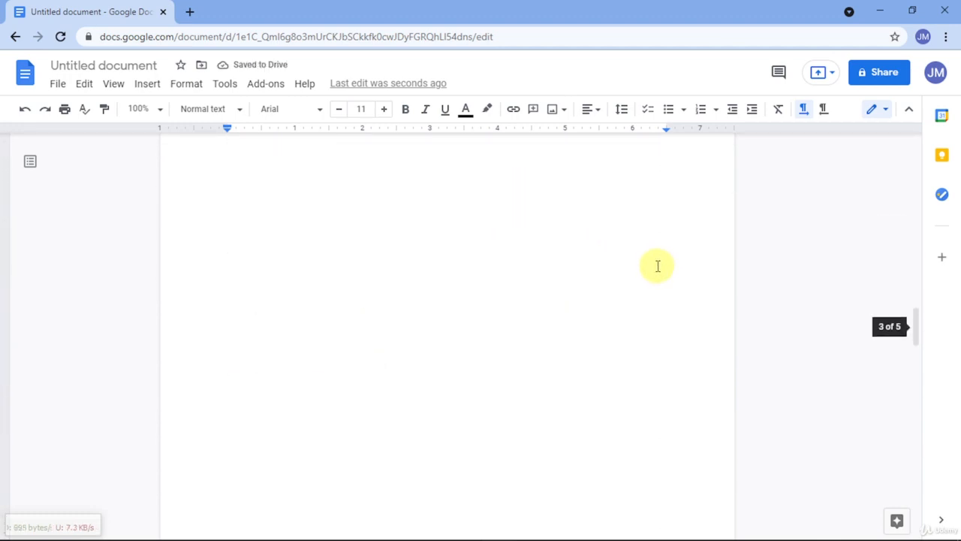
{"action": "scroll", "coordinate": [641, 242], "scroll_direction": "up", "scroll_amount": 20}
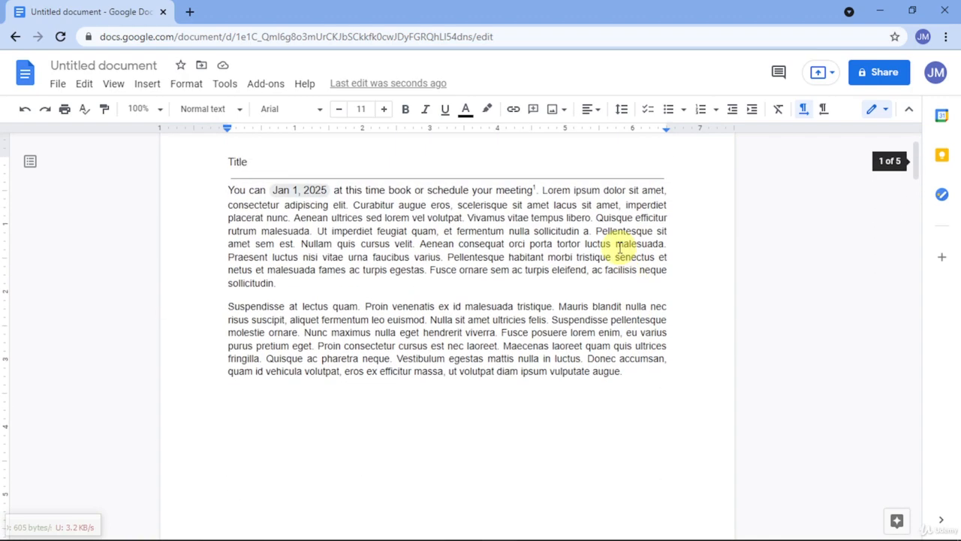
{"action": "left_click", "coordinate": [180, 84]}
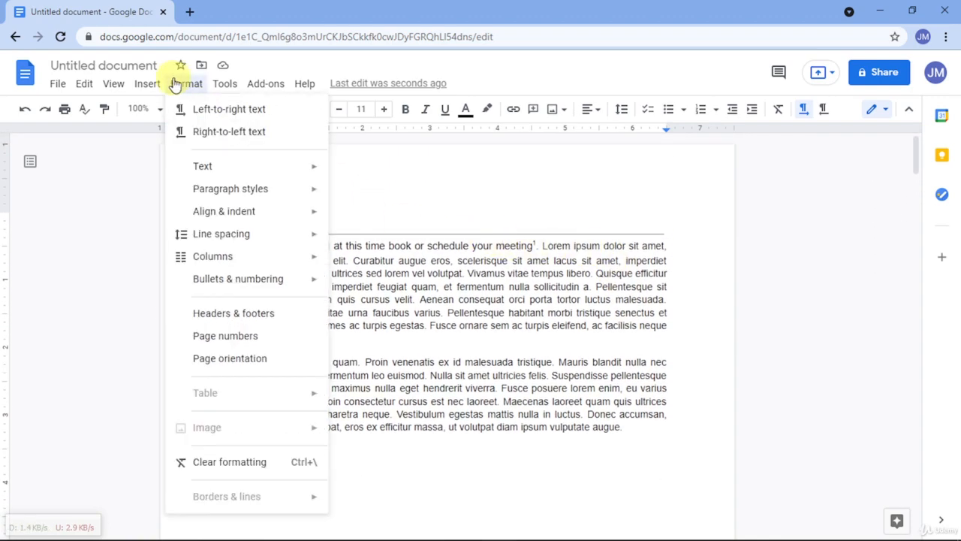
{"action": "mouse_move", "coordinate": [146, 84]}
{"action": "mouse_move", "coordinate": [275, 364]}
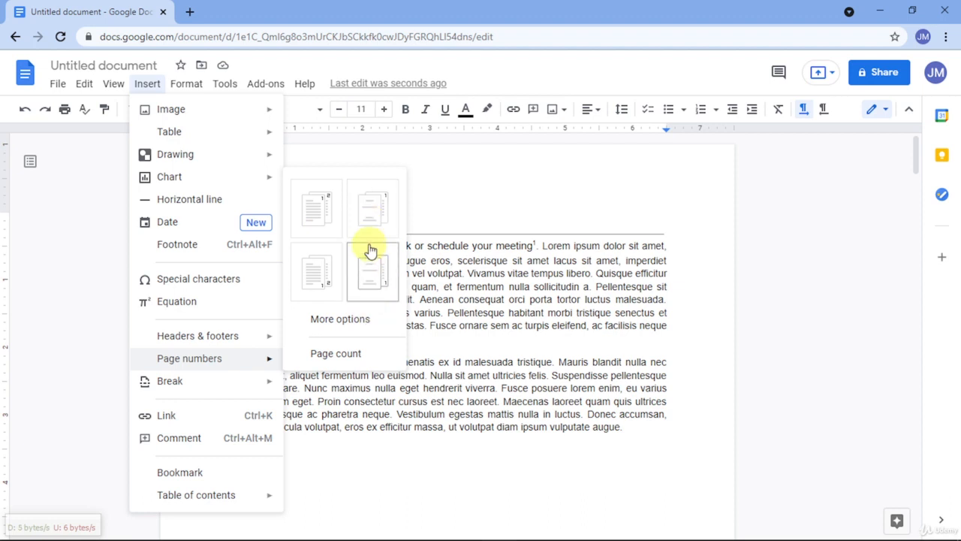
{"action": "left_click", "coordinate": [338, 325]}
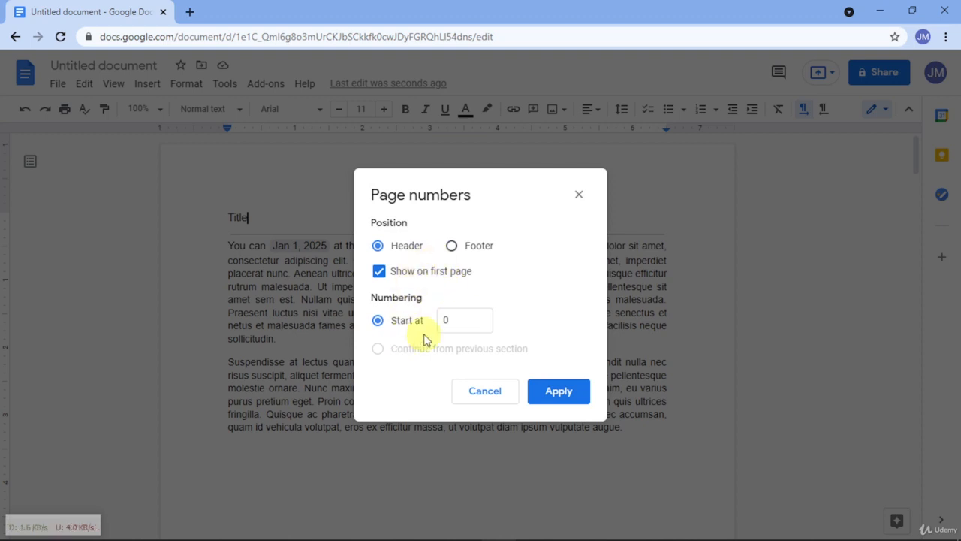
{"action": "left_click", "coordinate": [407, 273]}
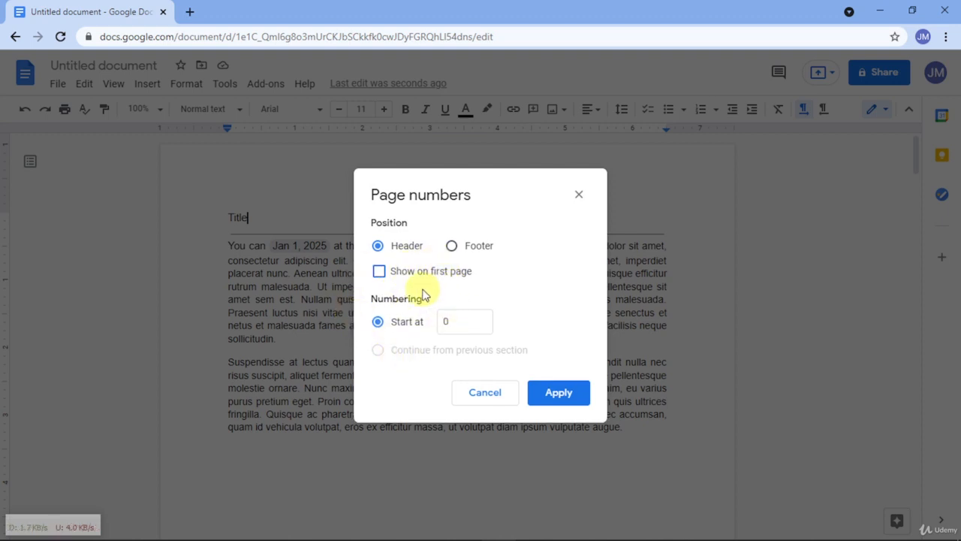
{"action": "left_click", "coordinate": [379, 273]}
{"action": "left_click", "coordinate": [487, 390]}
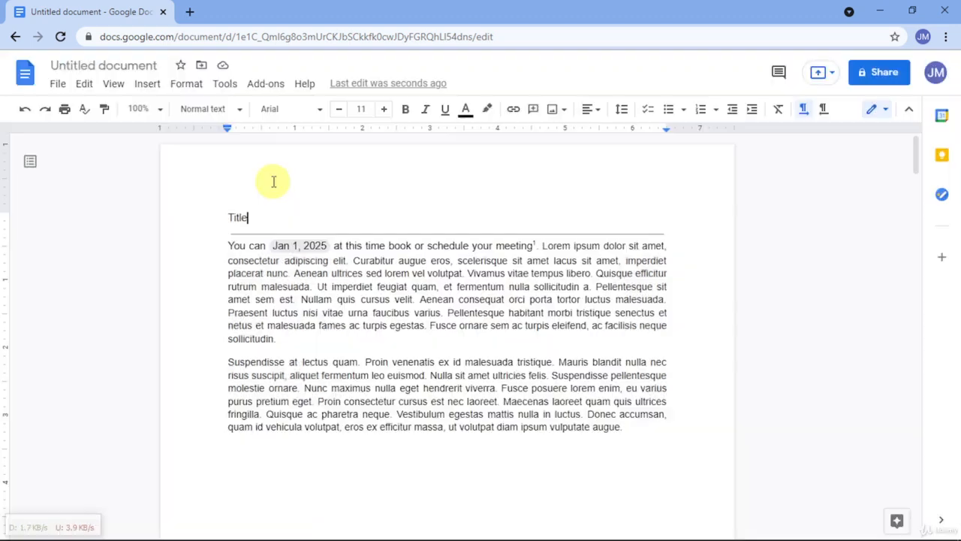
Step: Insert the page count after the "Title" text on the first page
{"action": "left_click", "coordinate": [148, 83]}
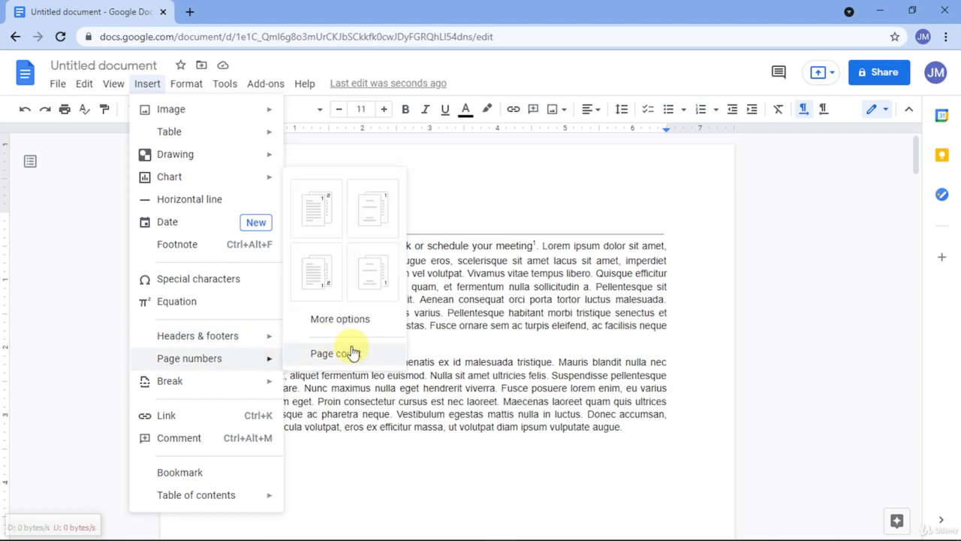
{"action": "left_click", "coordinate": [336, 353]}
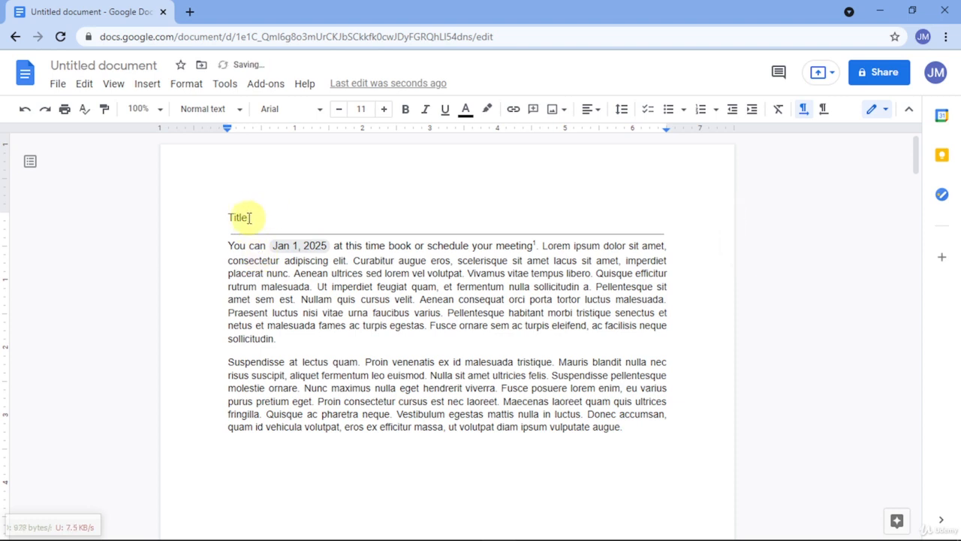
Step: Fill the first page's header with "Page", the automatic page number, "of" and the automatic page count
{"action": "double_click", "coordinate": [377, 165]}
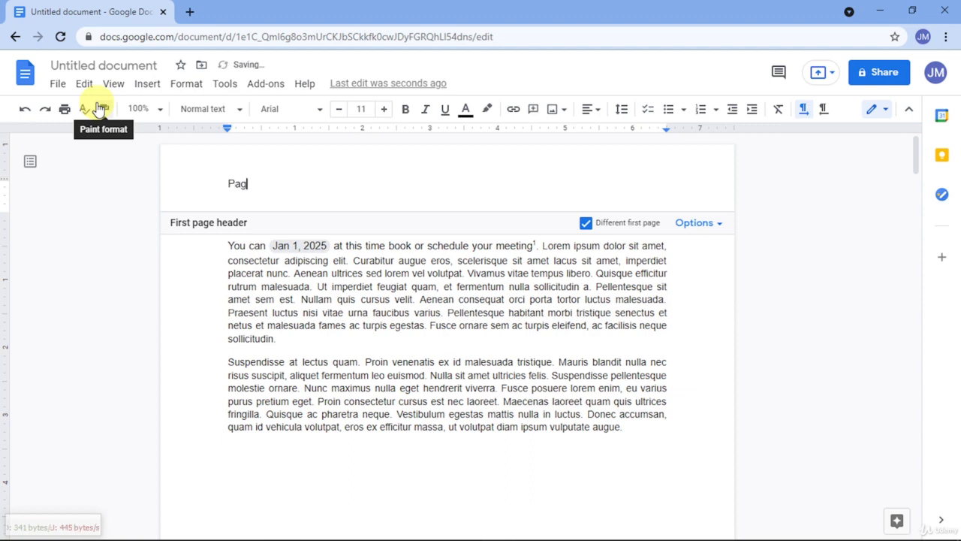
{"action": "left_click", "coordinate": [135, 85]}
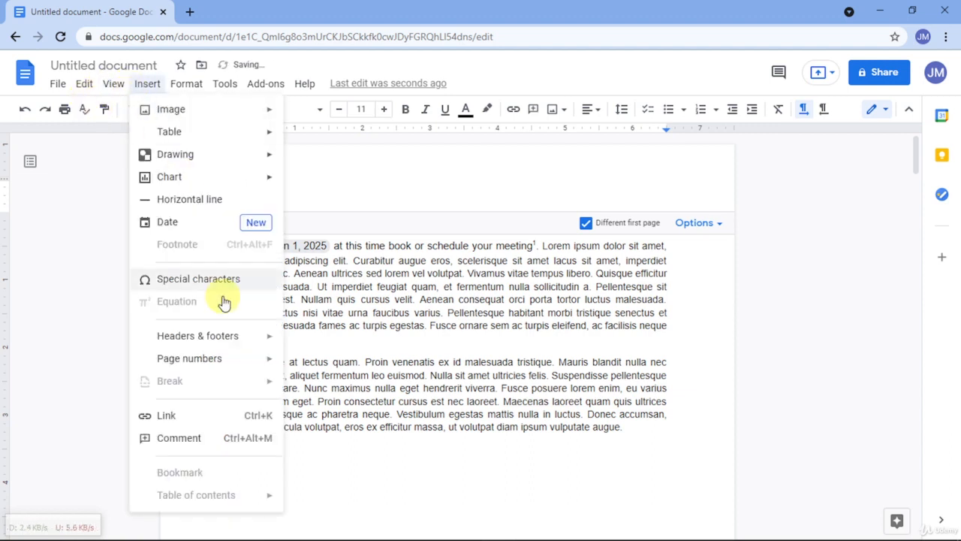
{"action": "mouse_move", "coordinate": [239, 349]}
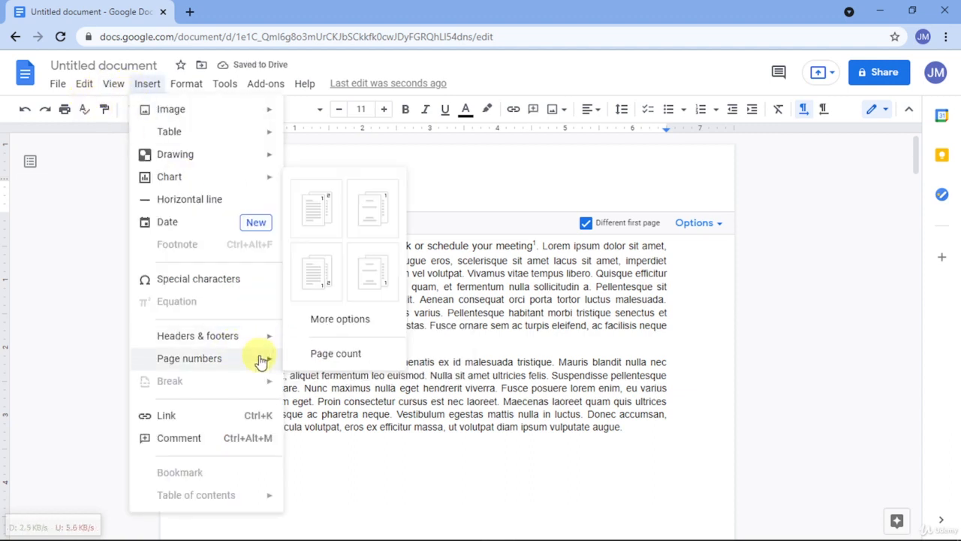
{"action": "left_click", "coordinate": [318, 211]}
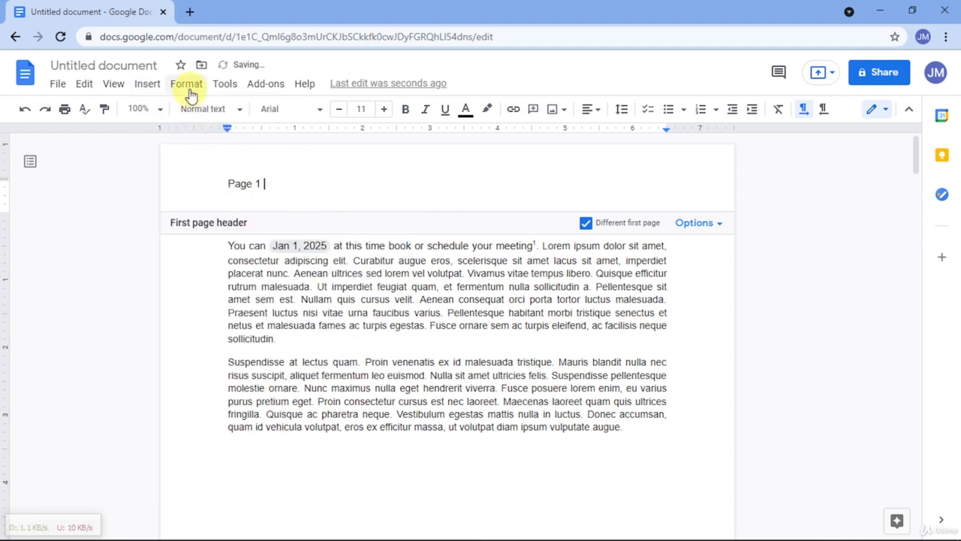
{"action": "left_click", "coordinate": [151, 87]}
{"action": "mouse_move", "coordinate": [218, 364]}
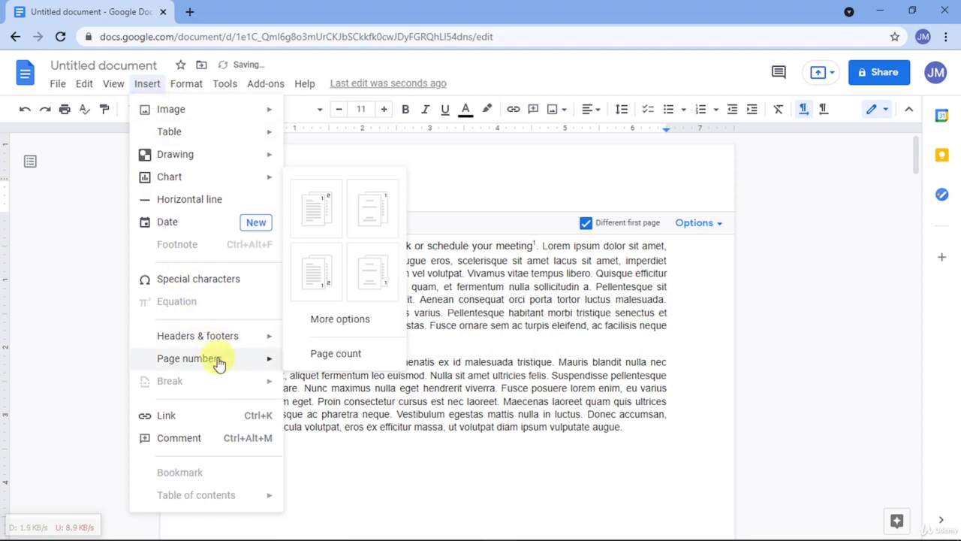
{"action": "left_click", "coordinate": [330, 354]}
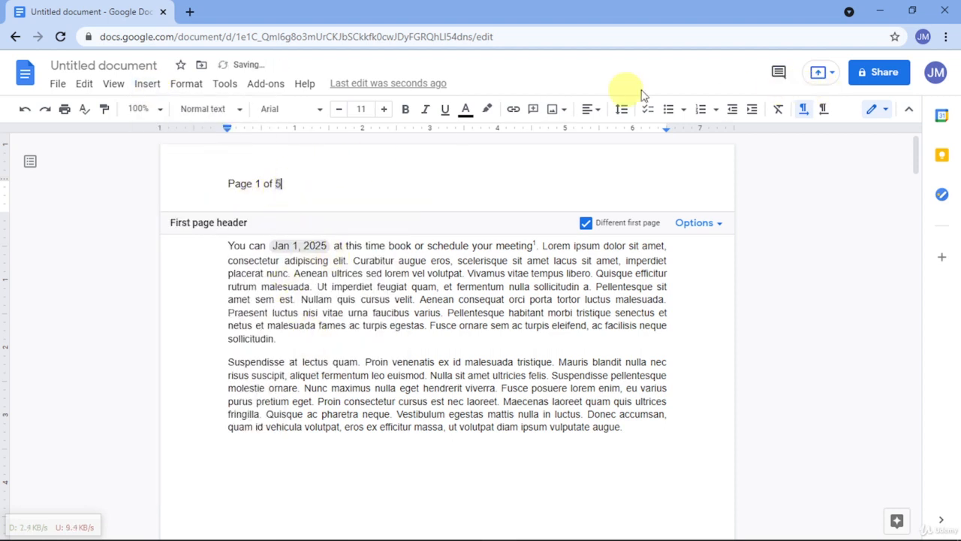
Step: Centre the page numbering text in the first page's header and return to the body text
{"action": "left_click", "coordinate": [590, 110]}
{"action": "left_click", "coordinate": [552, 135]}
{"action": "left_click", "coordinate": [499, 286]}
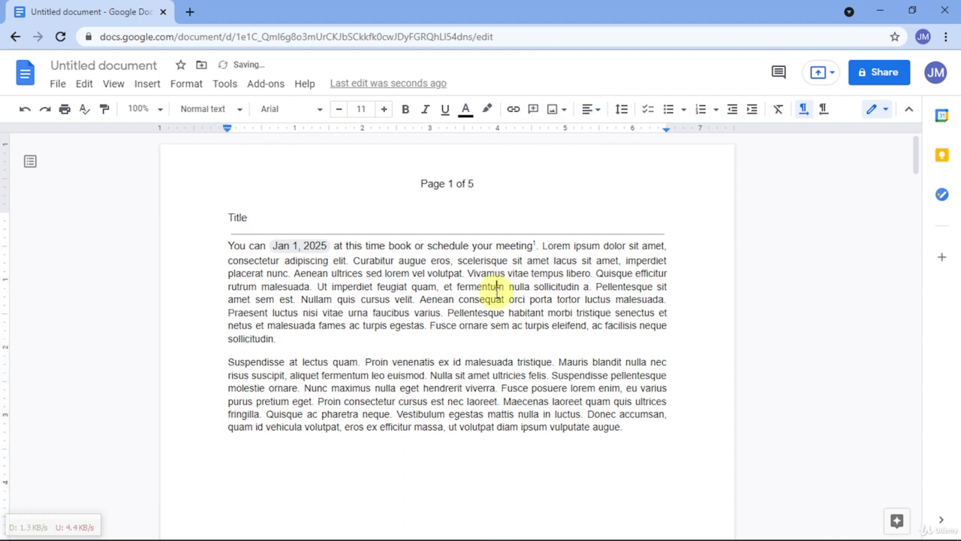
Step: Add a page break on the document's last page and check the page count in the first page's header
{"action": "scroll", "coordinate": [478, 308], "scroll_direction": "down", "scroll_amount": 20}
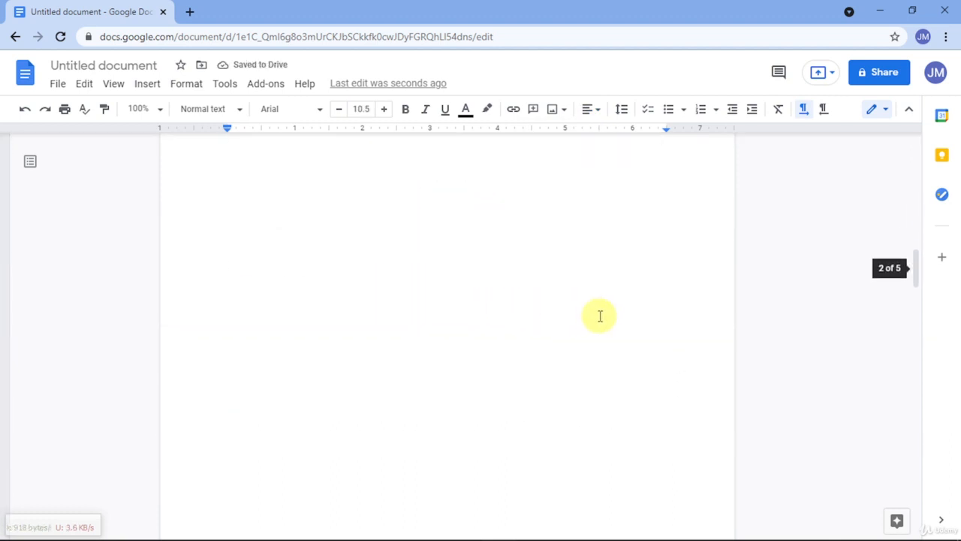
{"action": "scroll", "coordinate": [517, 353], "scroll_direction": "down", "scroll_amount": 4}
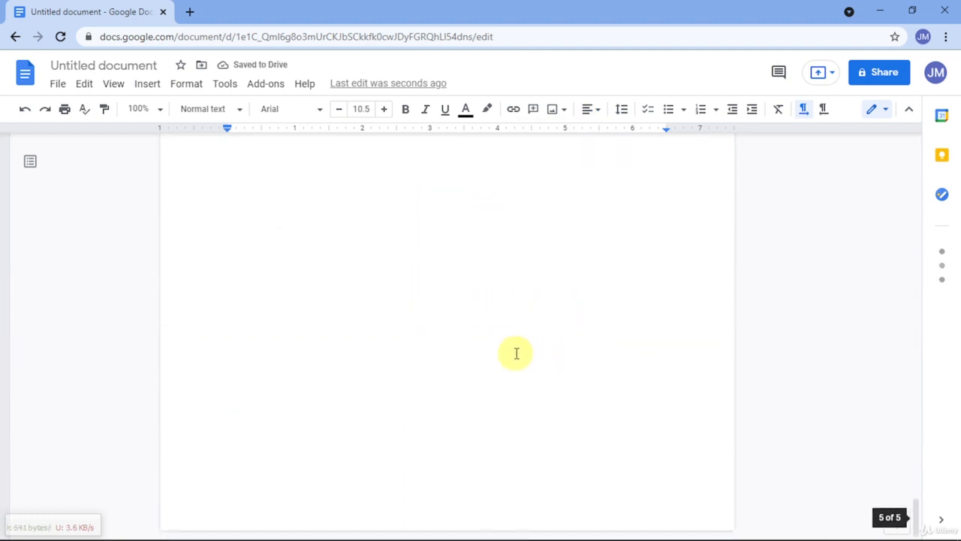
{"action": "scroll", "coordinate": [516, 353], "scroll_direction": "up", "scroll_amount": 6}
{"action": "left_click", "coordinate": [516, 354]}
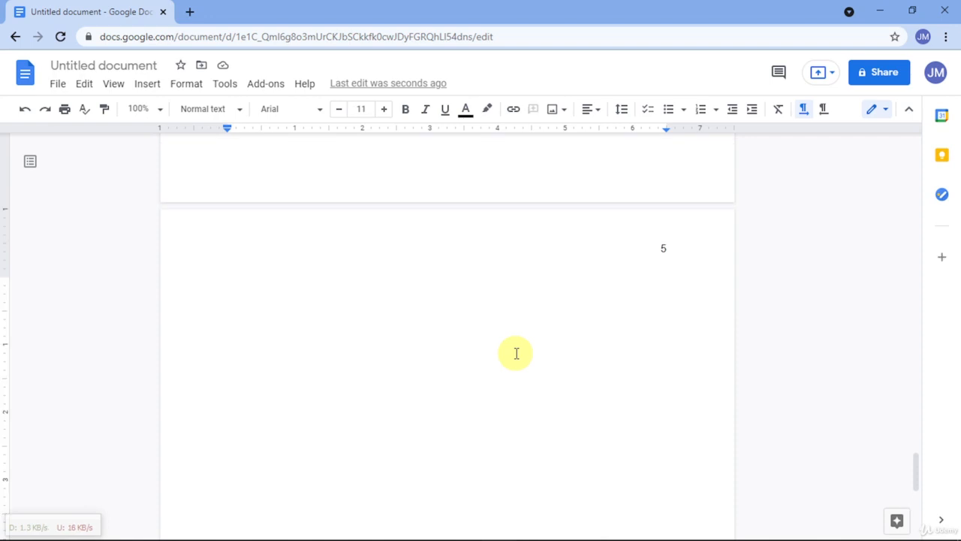
{"action": "key", "text": "ctrl+Return"}
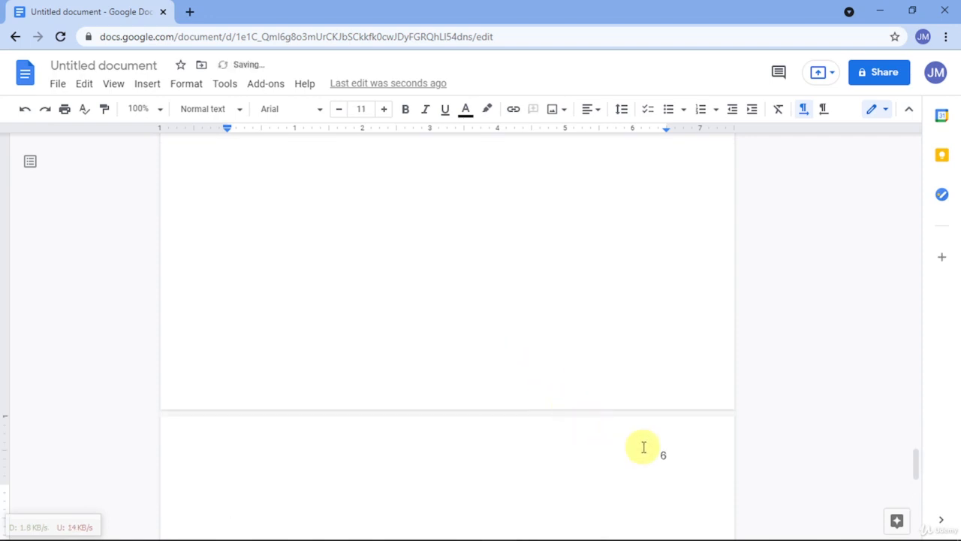
{"action": "scroll", "coordinate": [643, 447], "scroll_direction": "up", "scroll_amount": 20}
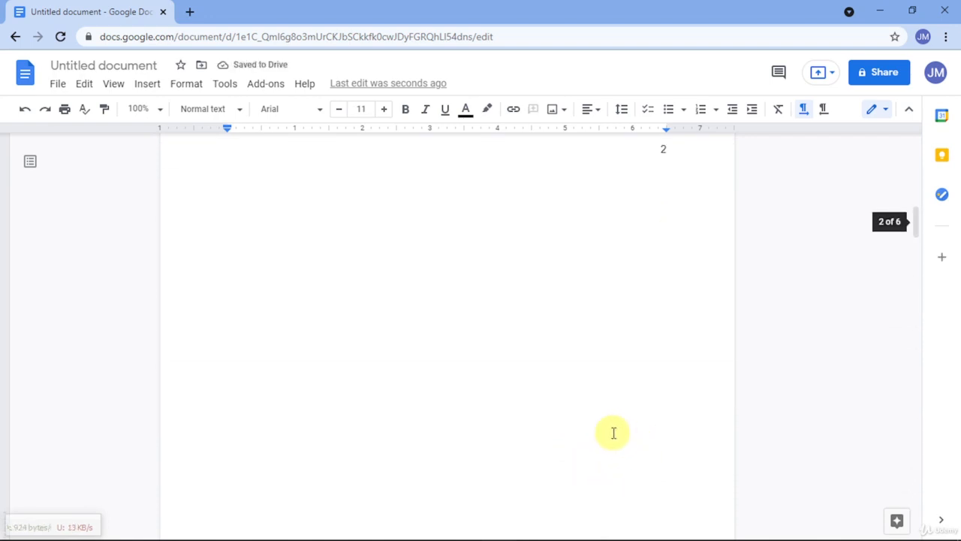
{"action": "scroll", "coordinate": [604, 421], "scroll_direction": "up", "scroll_amount": 8}
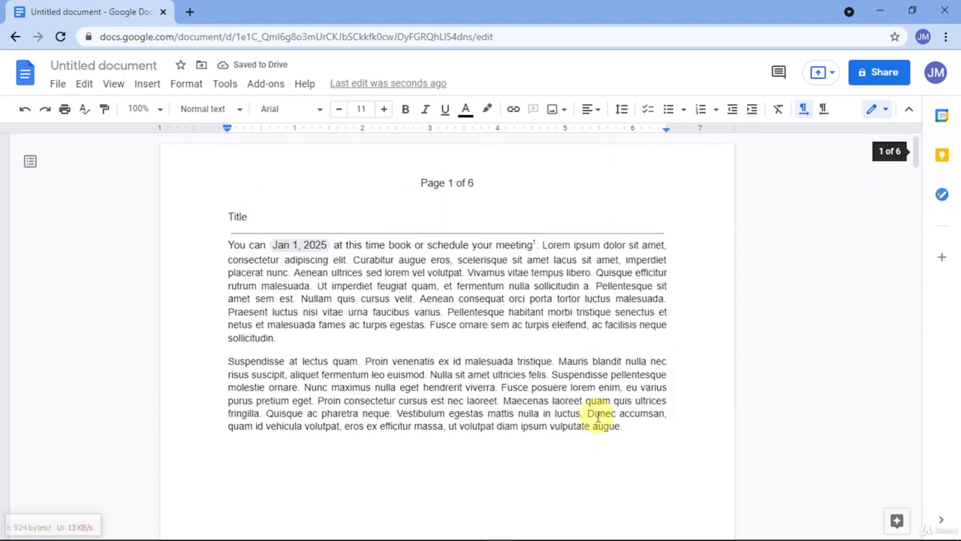
Step: Open the first page's header for editing and compare it with the header on the second page
{"action": "left_click", "coordinate": [489, 195]}
{"action": "double_click", "coordinate": [483, 181]}
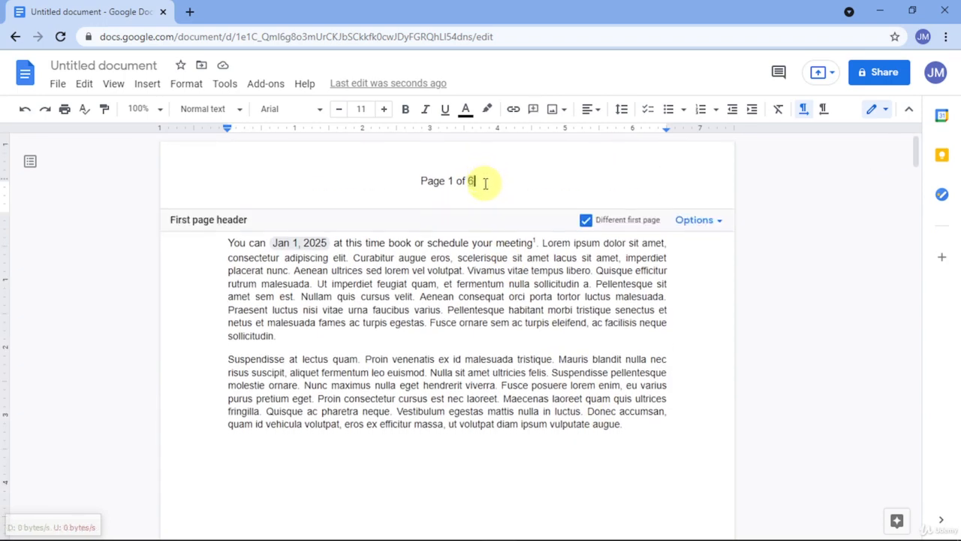
{"action": "scroll", "coordinate": [489, 217], "scroll_direction": "down", "scroll_amount": 12}
{"action": "scroll", "coordinate": [495, 218], "scroll_direction": "up", "scroll_amount": 4}
{"action": "scroll", "coordinate": [500, 217], "scroll_direction": "up", "scroll_amount": 1}
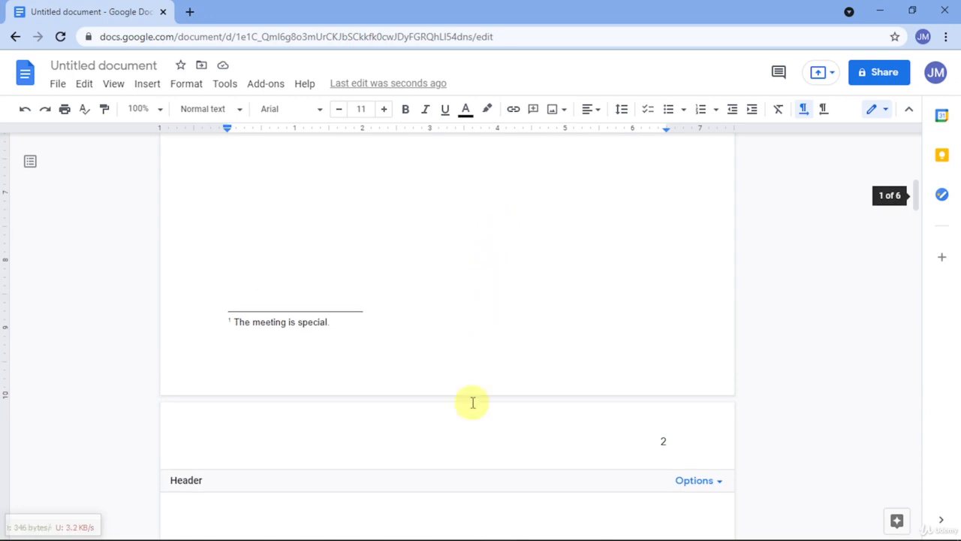